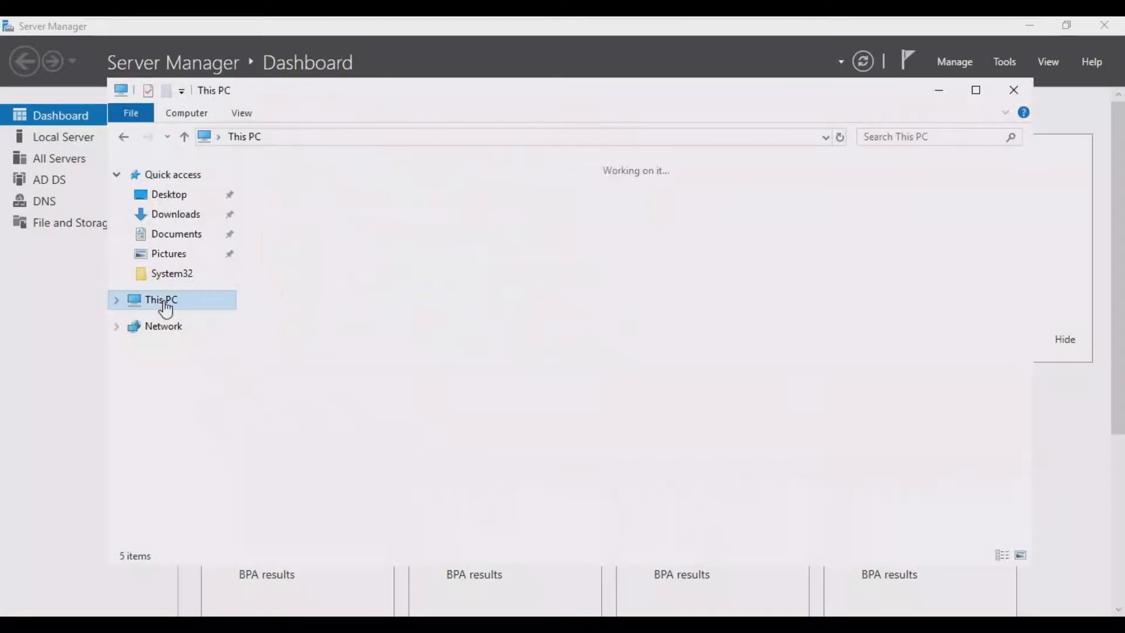
Create a folder named "common Desktop wallpaper" on Local Disk (C:) and open it
double_click(563, 353)
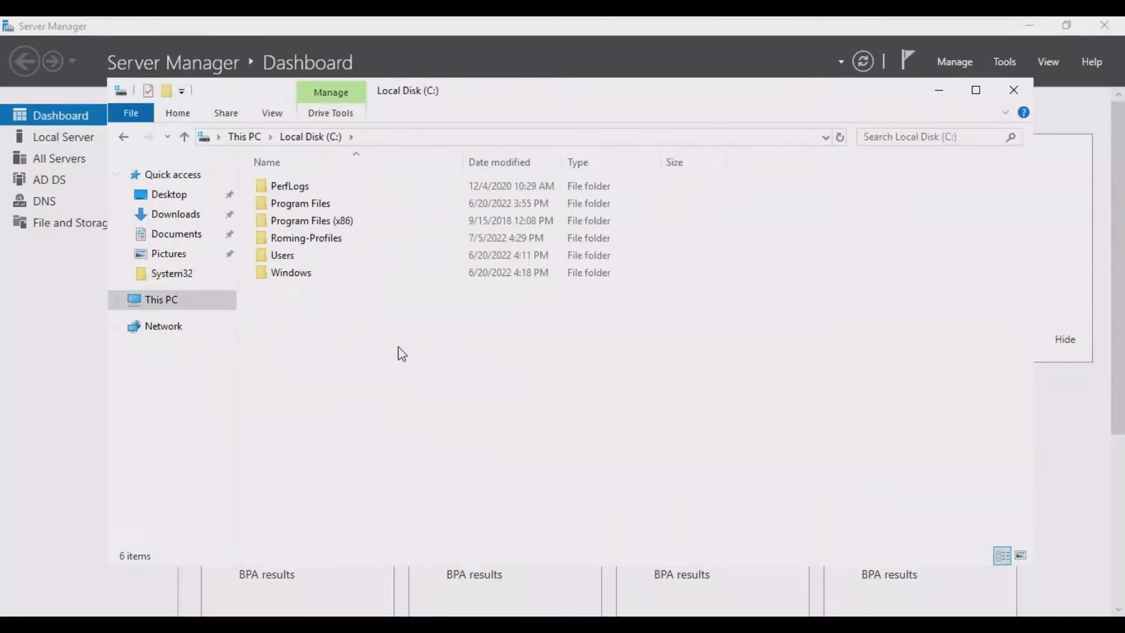
right_click(398, 347)
mouse_move(448, 522)
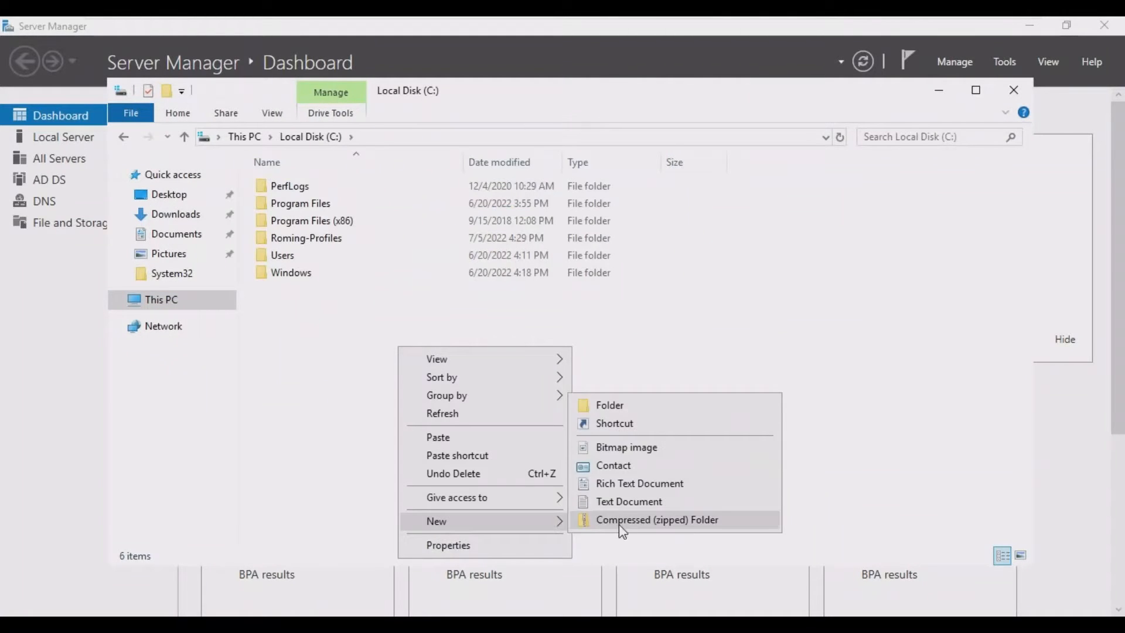
left_click(621, 406)
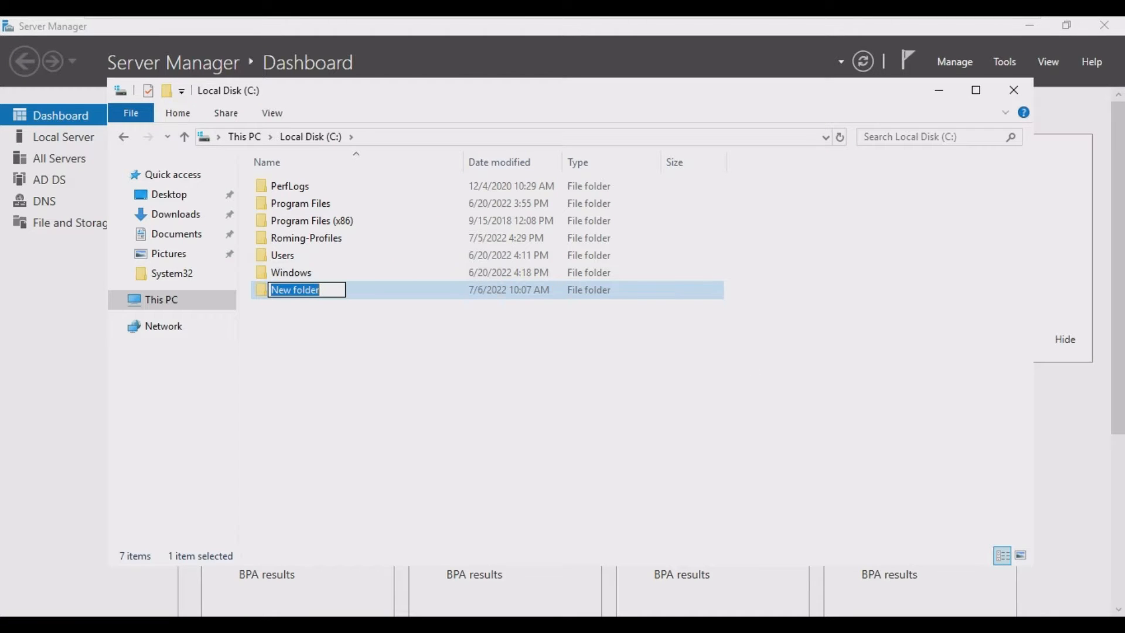
type("comm")
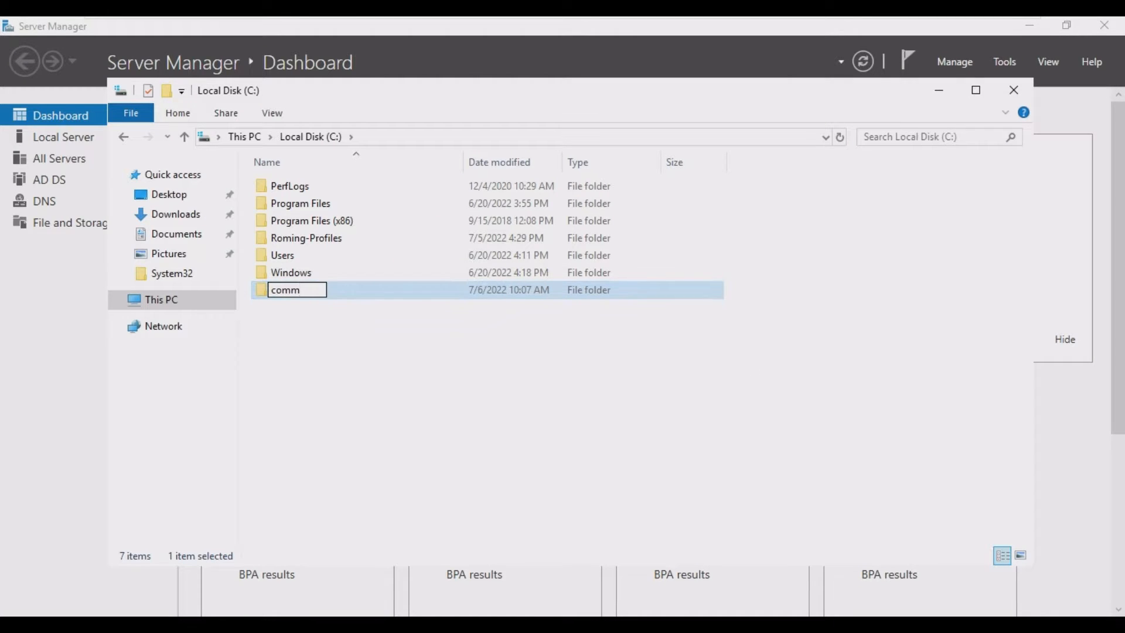
type("on Deskt")
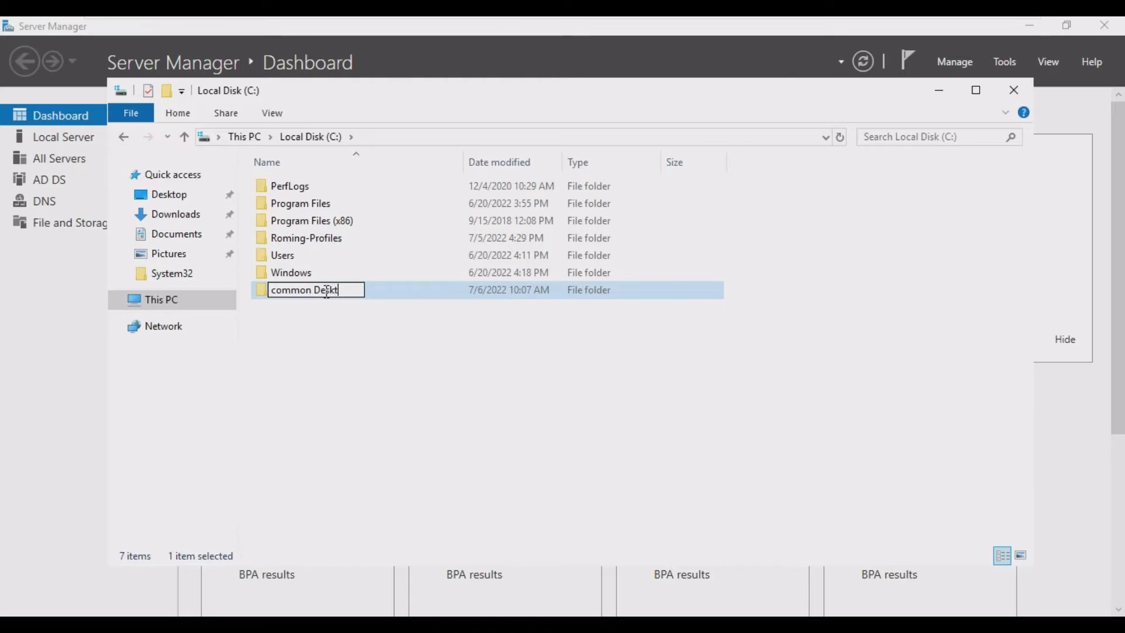
type("op wallpap")
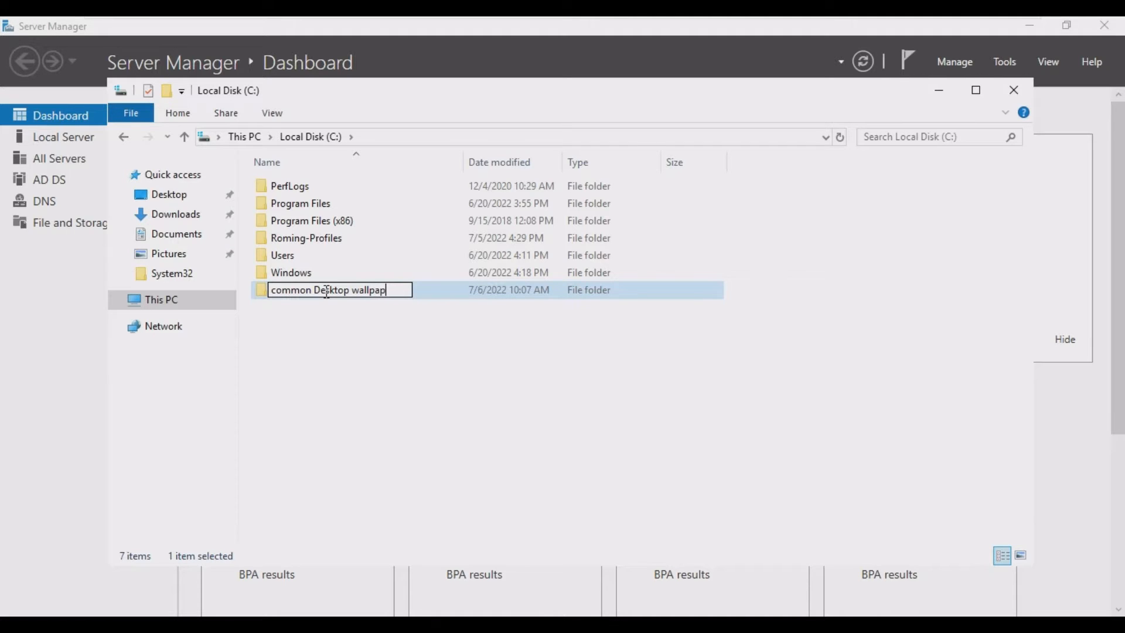
type("er")
key("Return")
double_click(327, 296)
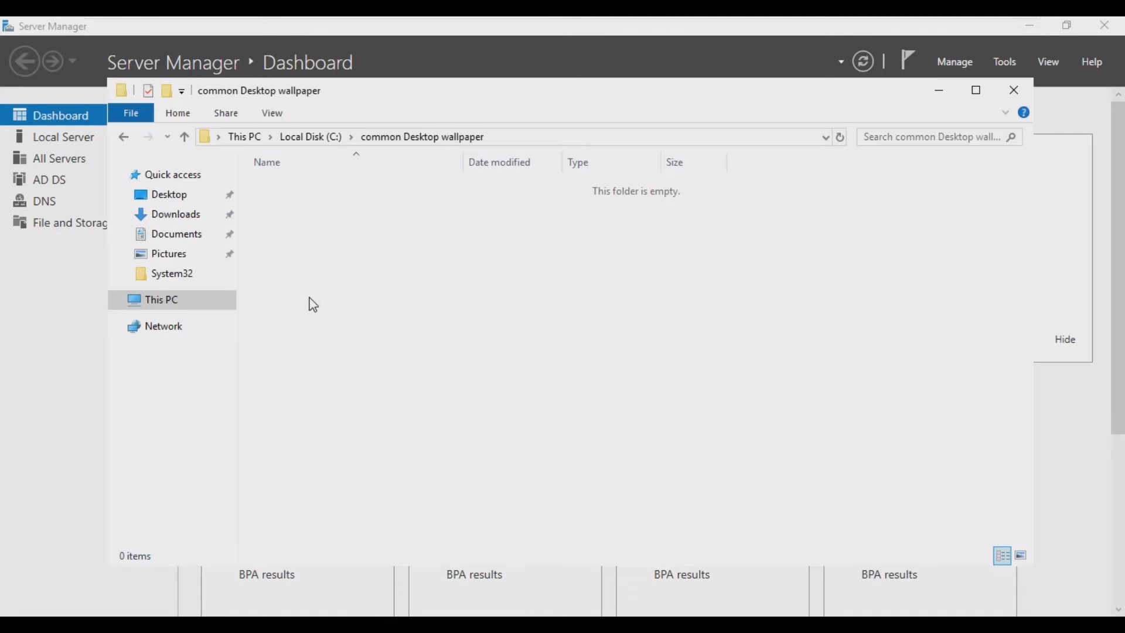
Copy the logo JPG file from Documents into the common Desktop wallpaper folder on drive C
left_click(176, 234)
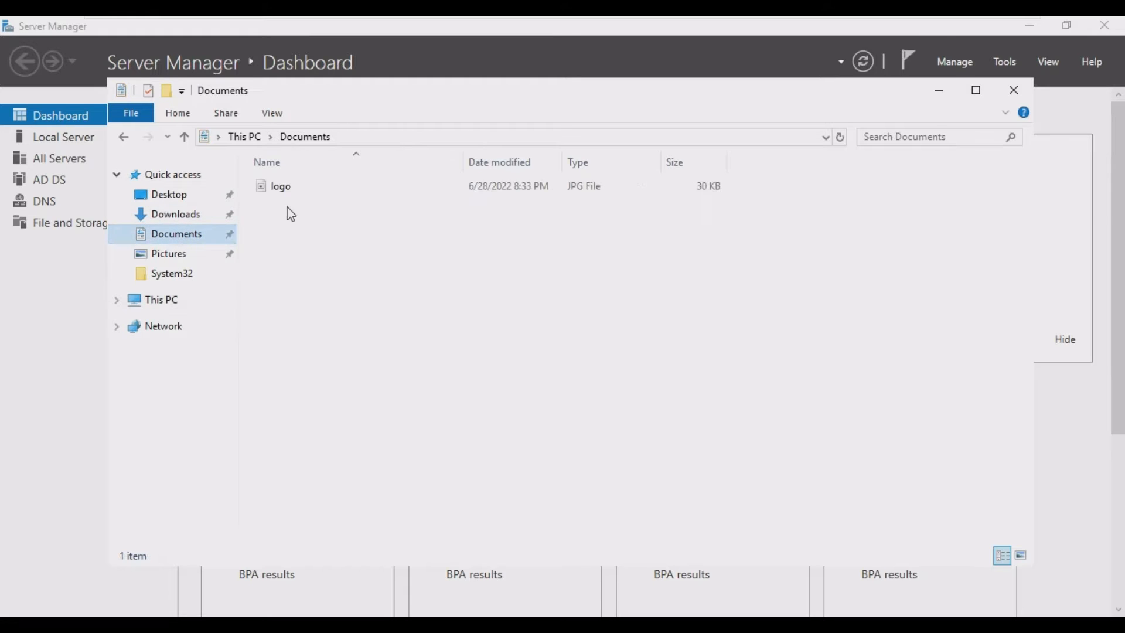
left_click(289, 187)
right_click(290, 193)
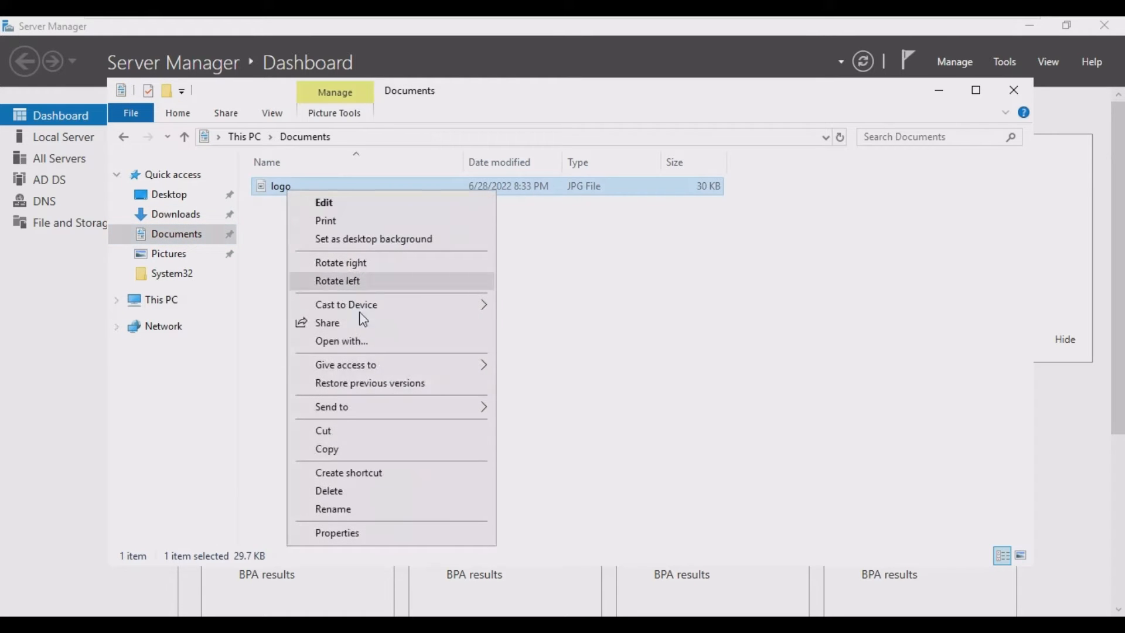
left_click(329, 450)
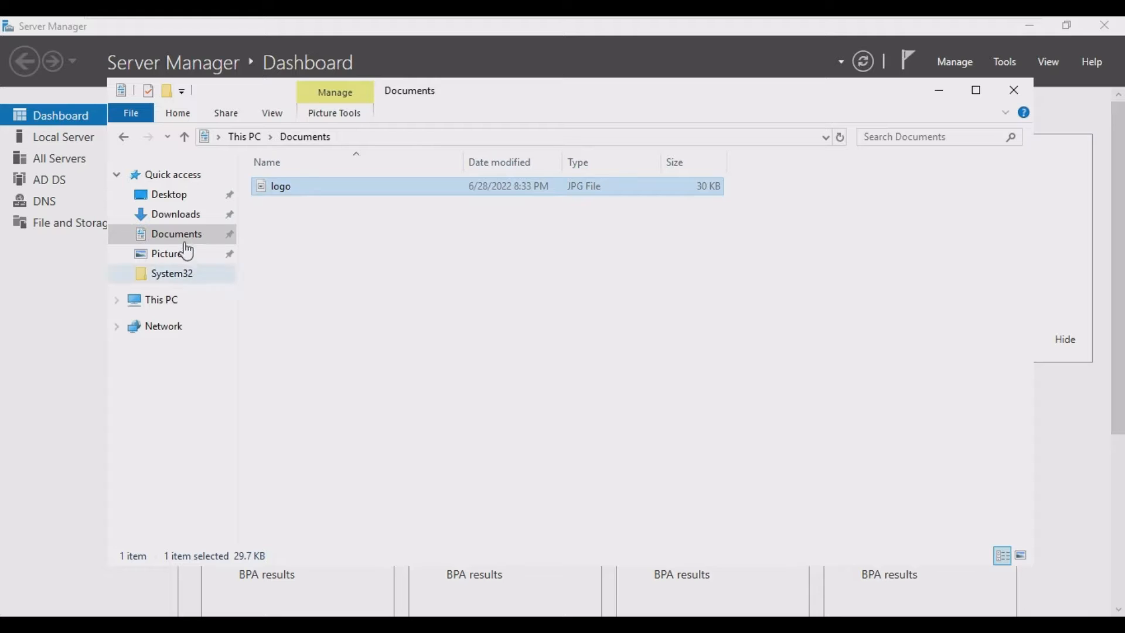
left_click(167, 306)
double_click(557, 355)
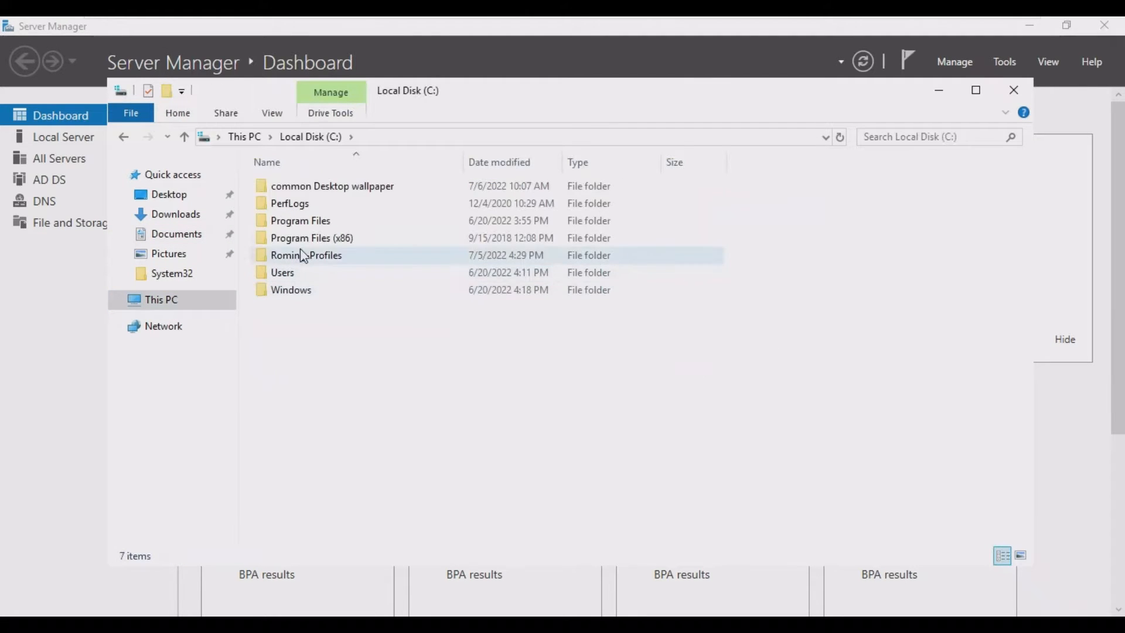
double_click(320, 187)
right_click(327, 263)
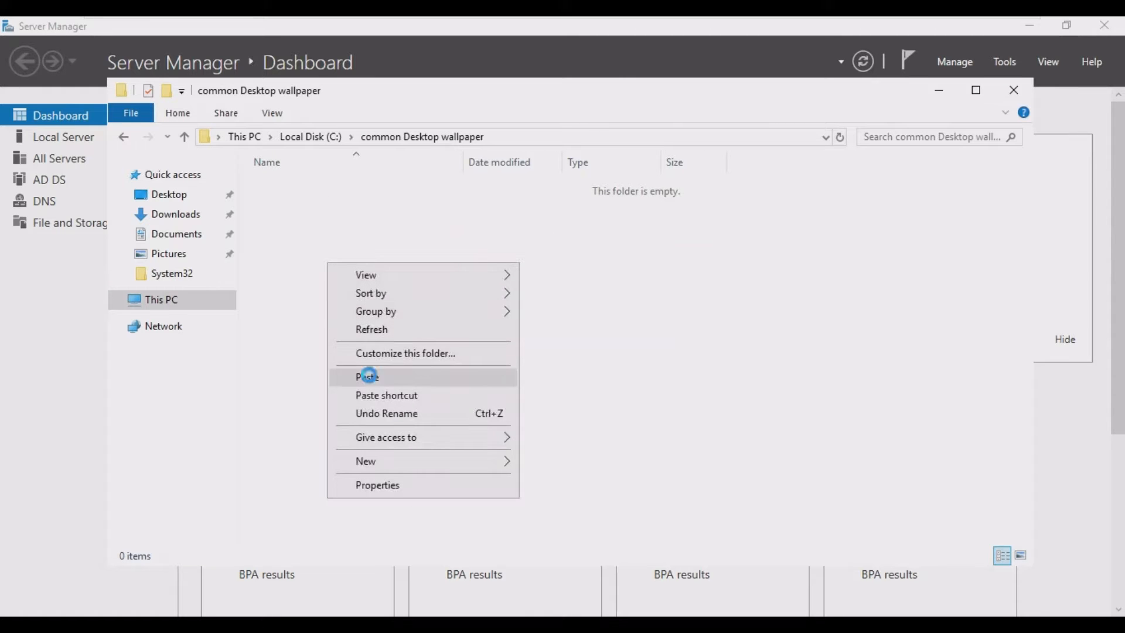
left_click(434, 377)
left_click(318, 268)
Enable advanced sharing for the common Desktop wallpaper folder with the share name "common Desktop wallpaper$"
left_click(184, 136)
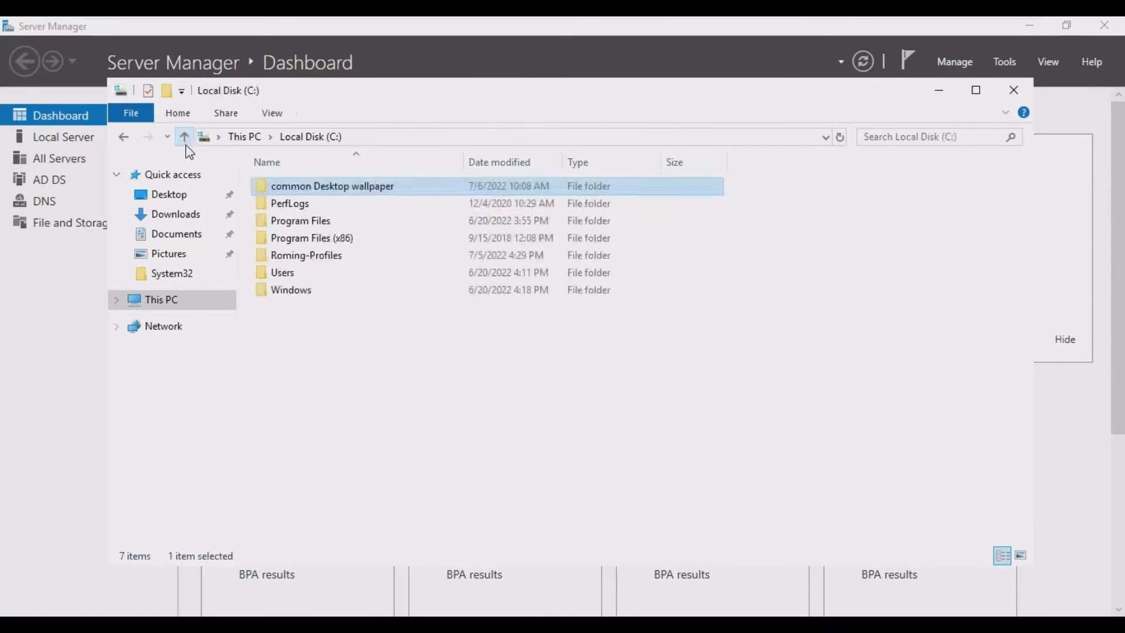
right_click(323, 190)
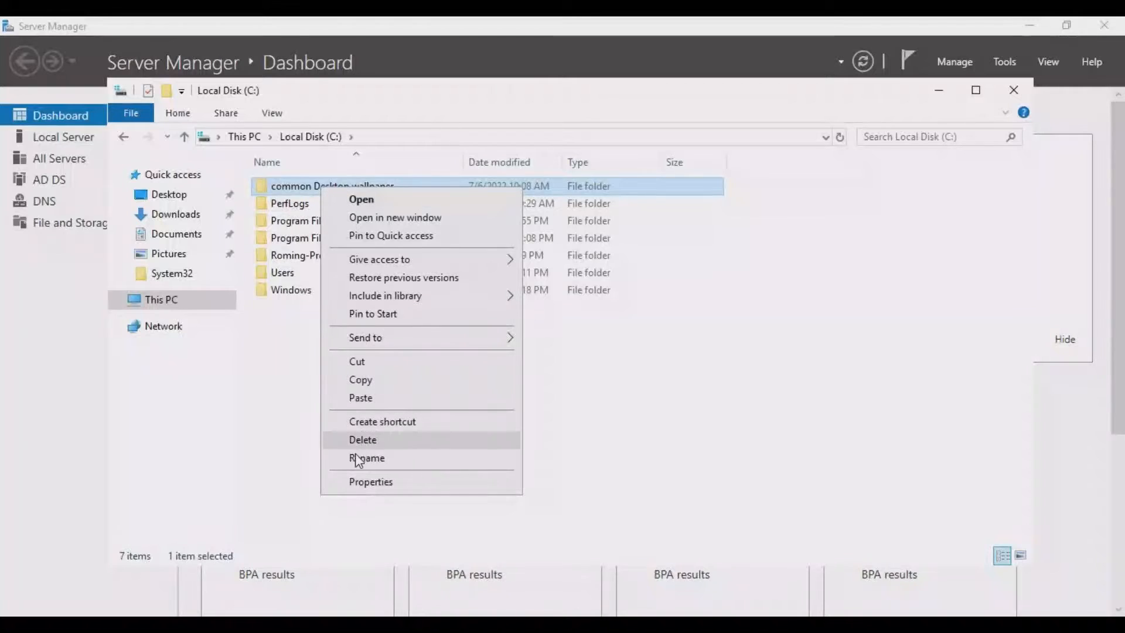
left_click(354, 481)
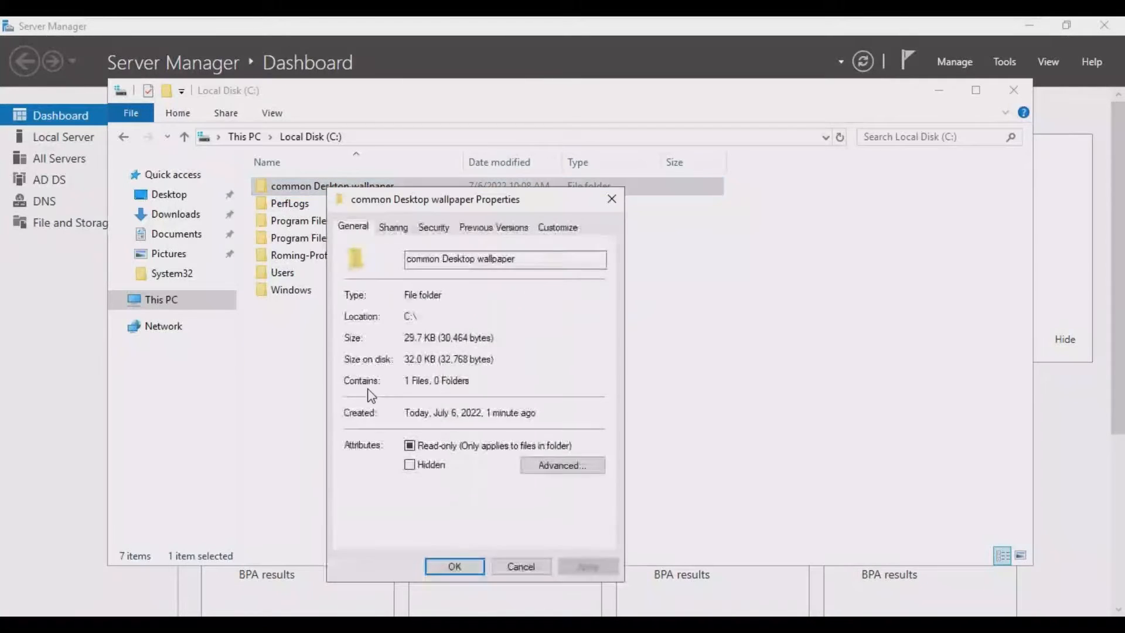
left_click(403, 230)
left_click(357, 426)
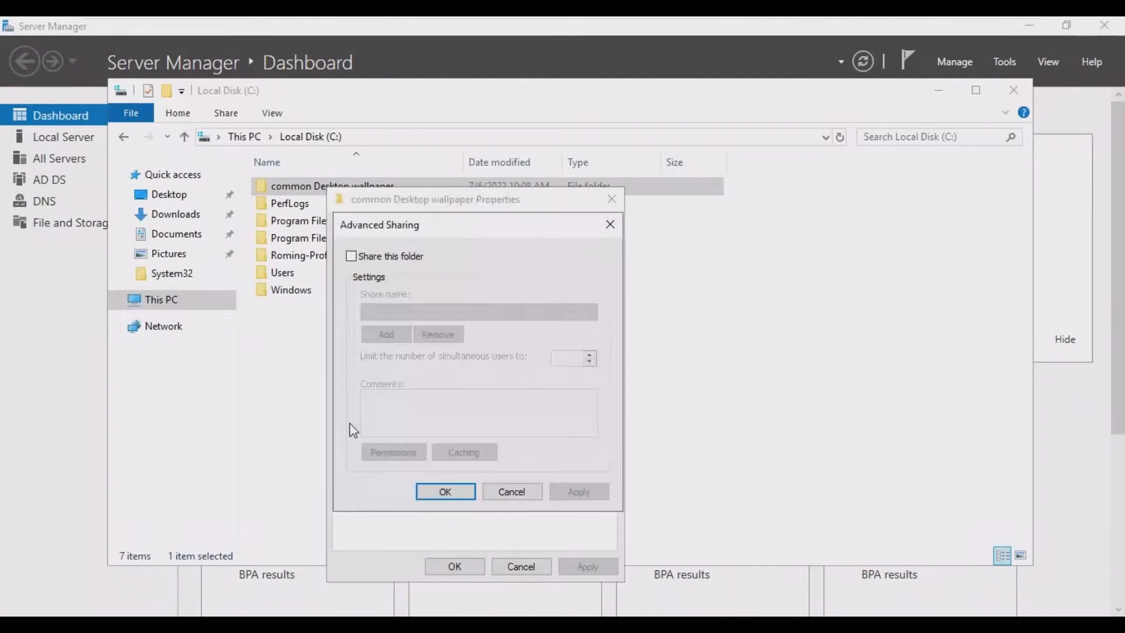
left_click(351, 256)
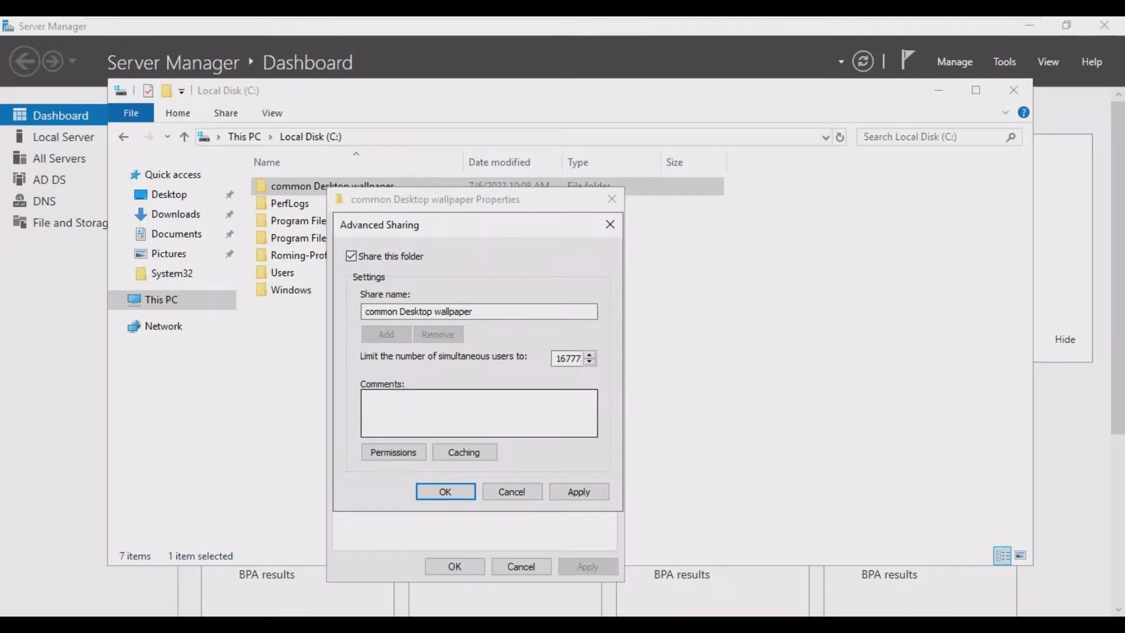
left_click(478, 312)
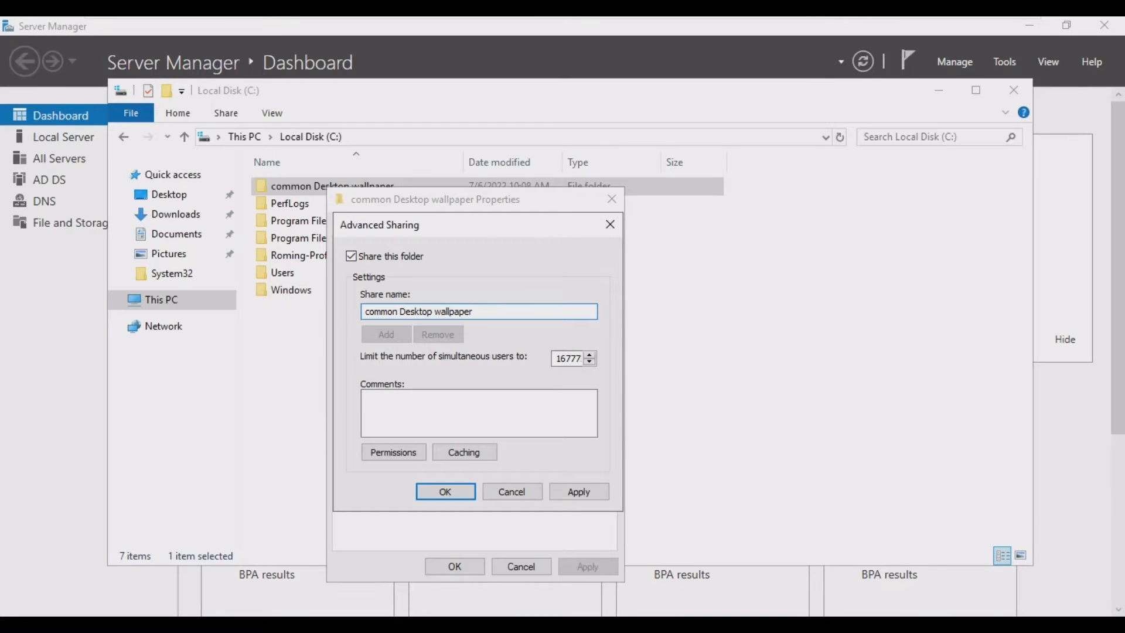
type("$")
Accept the Read-only share permission for Everyone and apply the advanced sharing settings
left_click(399, 453)
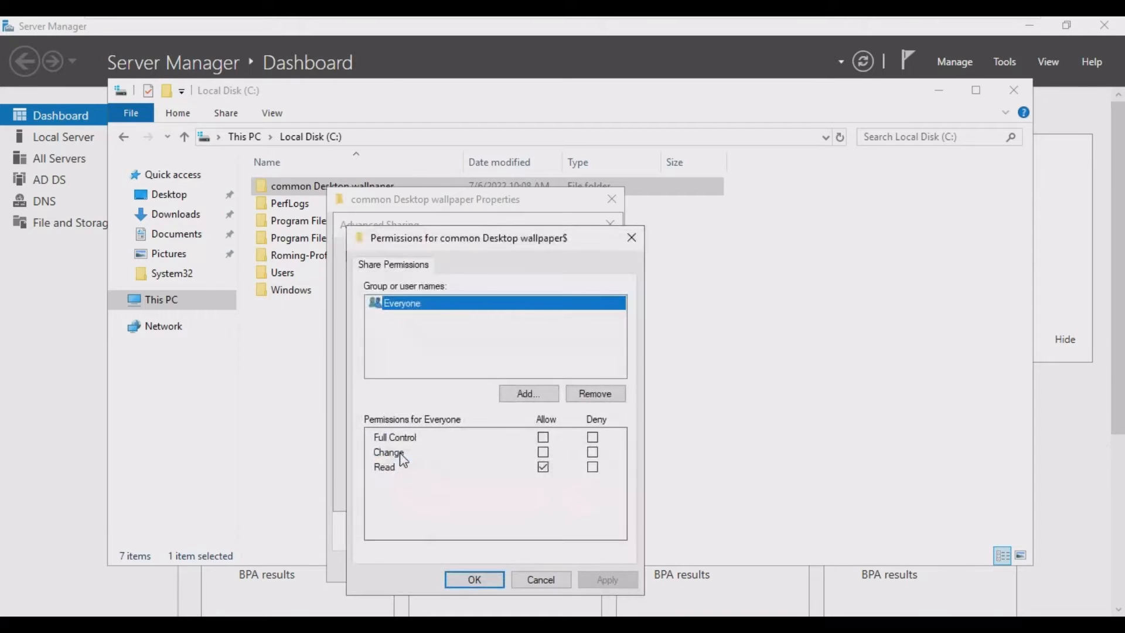
left_click(475, 579)
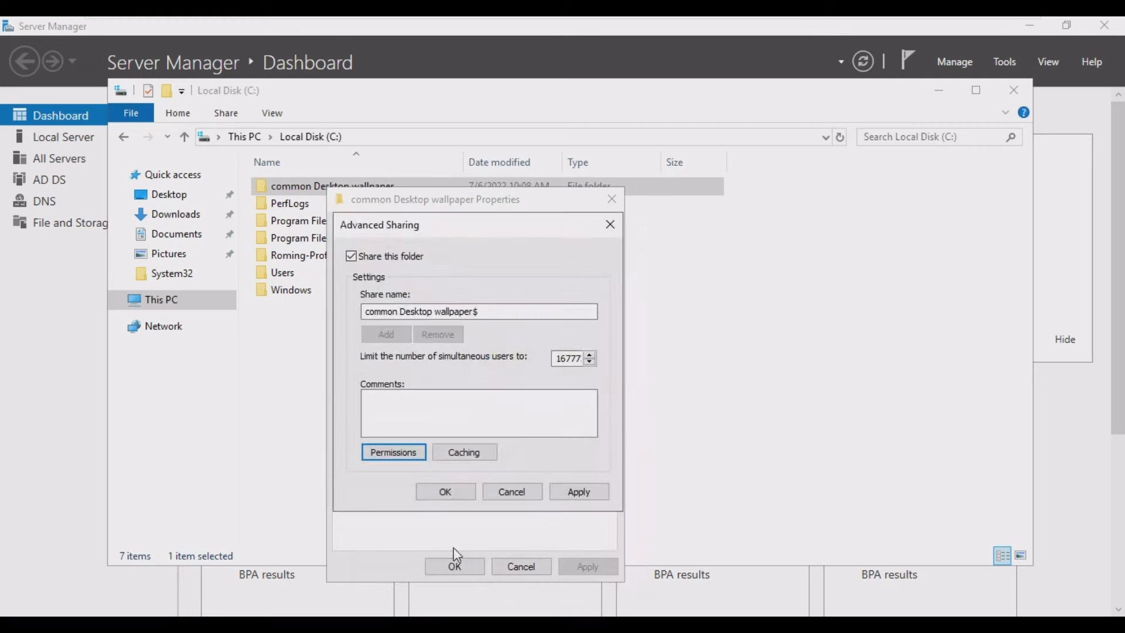
left_click(556, 495)
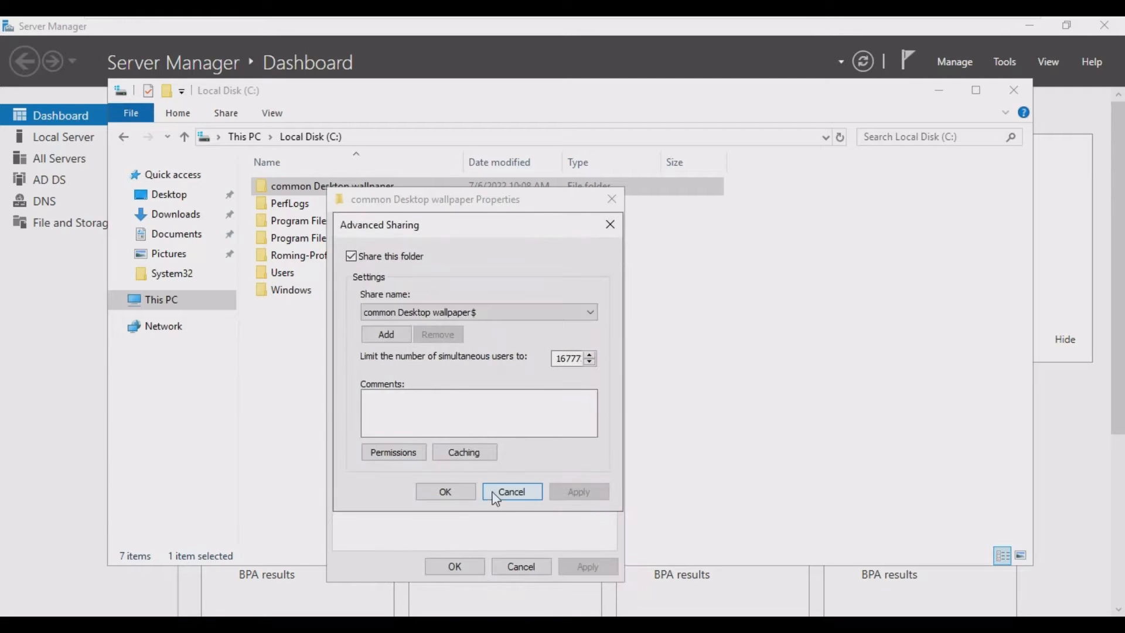
left_click(447, 494)
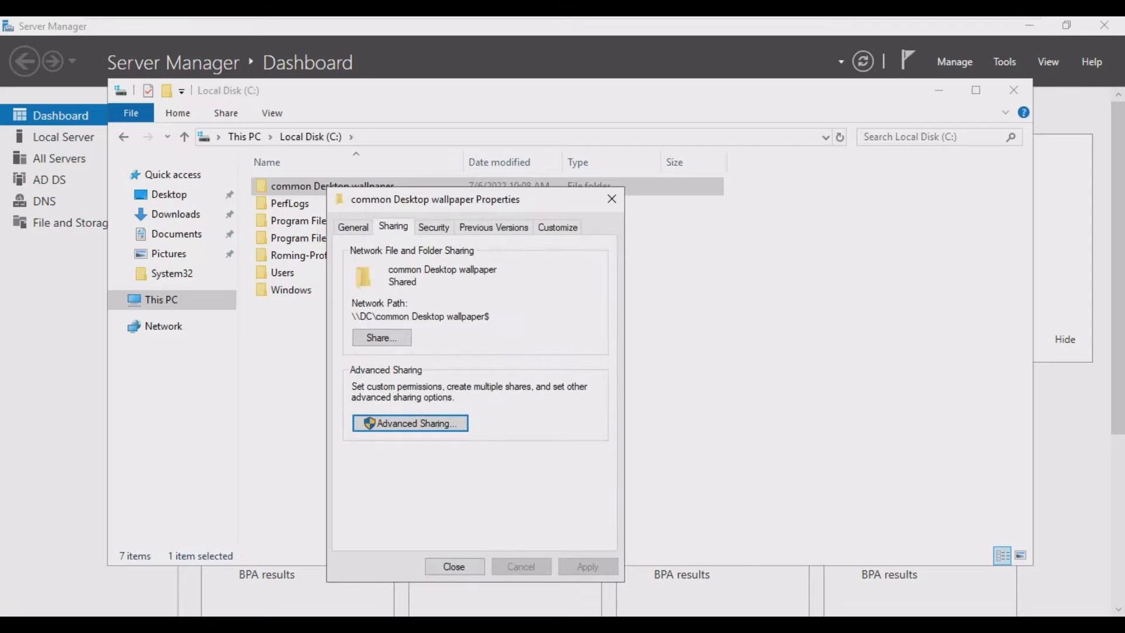
Copy the shared folder's network path \\DC\common Desktop wallpaper$ and close its properties
left_click_drag(490, 316, 351, 317)
right_click(367, 317)
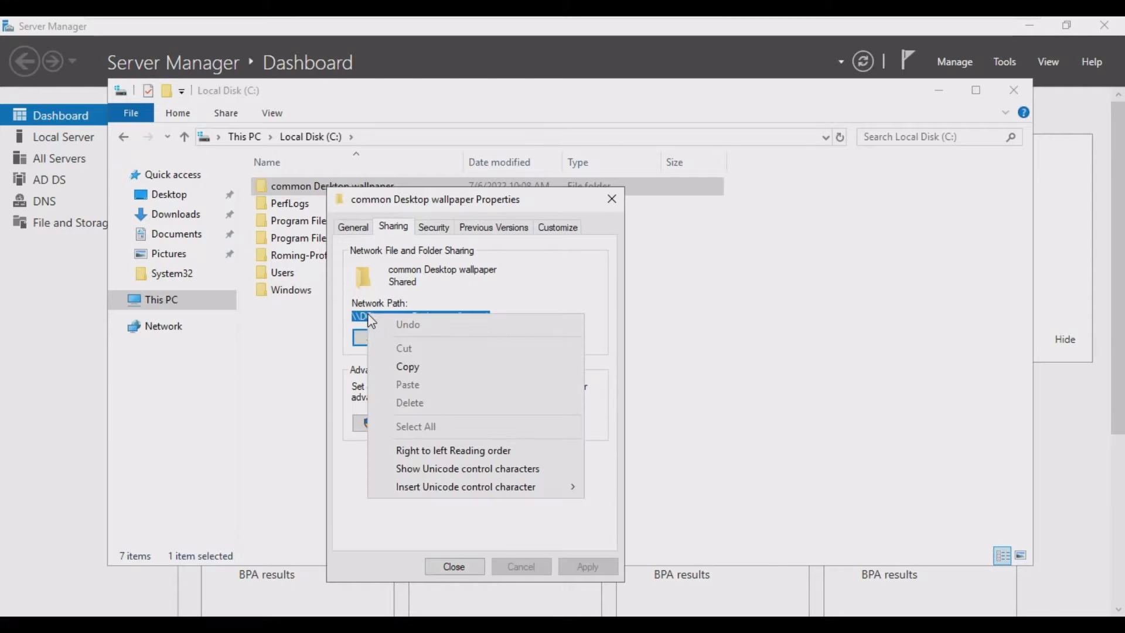
left_click(415, 366)
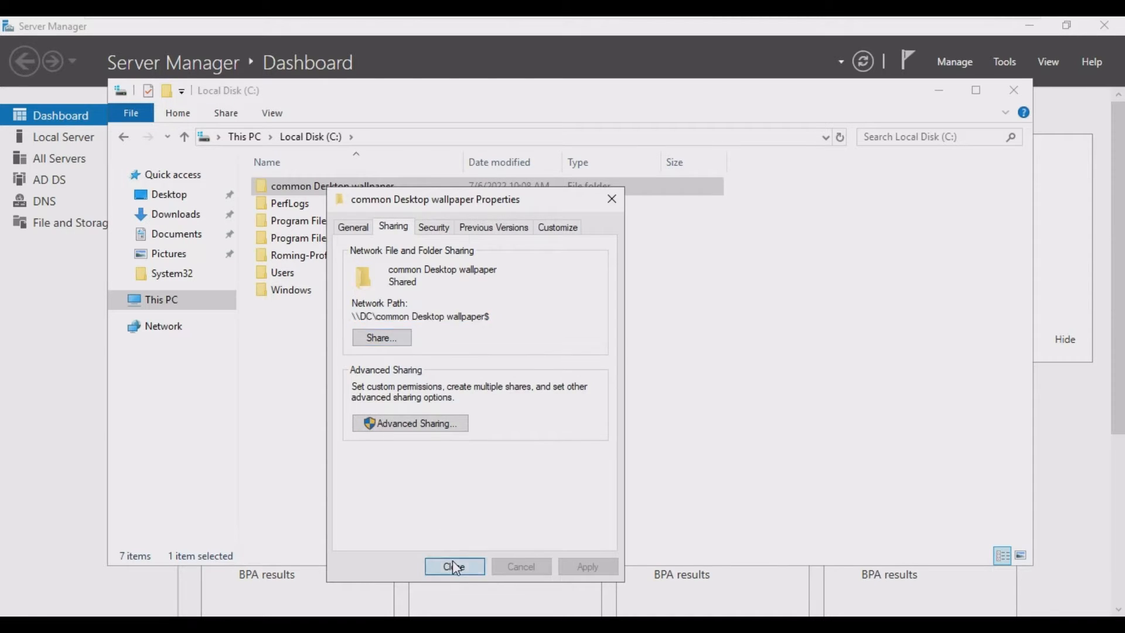
left_click(453, 560)
left_click(510, 434)
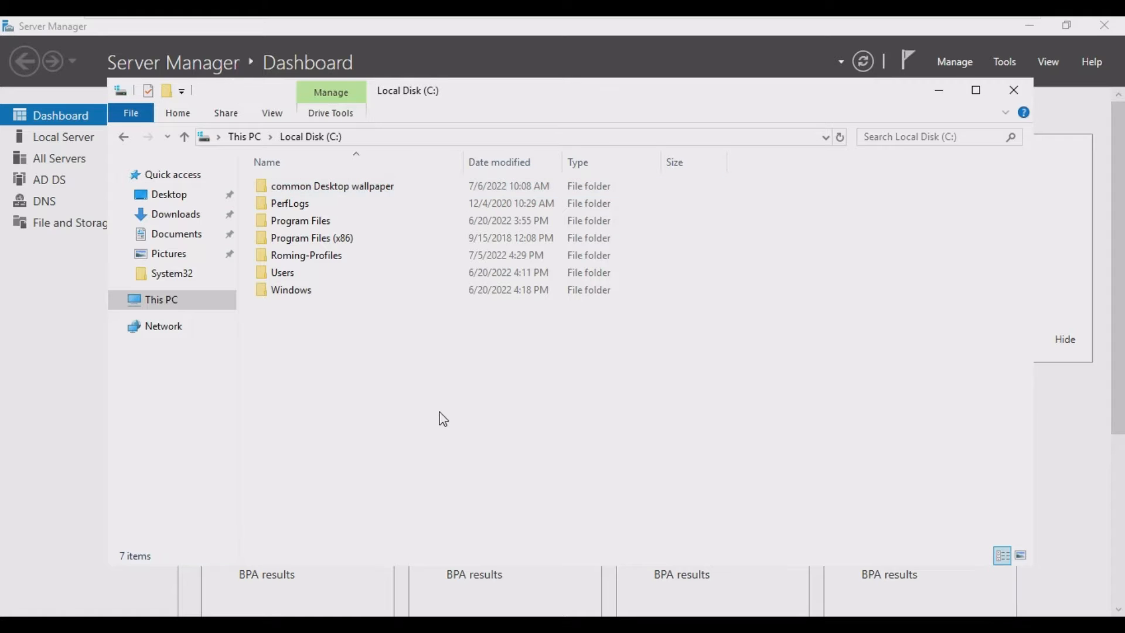
Minimize File Explorer, open Group Policy Management from Server Manager, and expand the forest down to the prefetech.loc domain
left_click(940, 94)
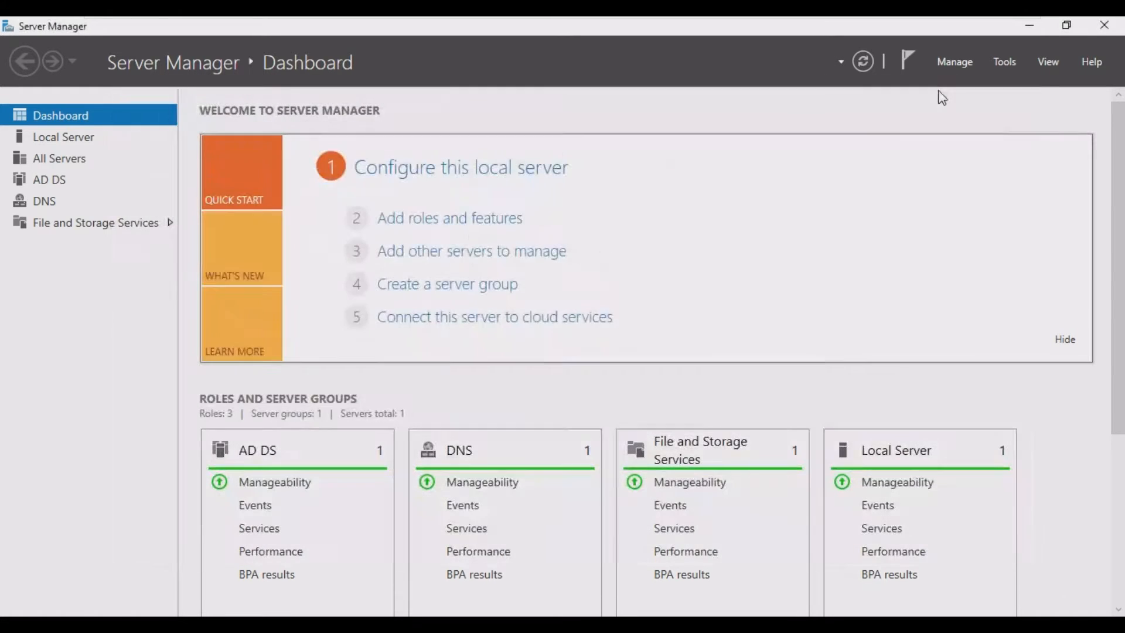
left_click(1006, 62)
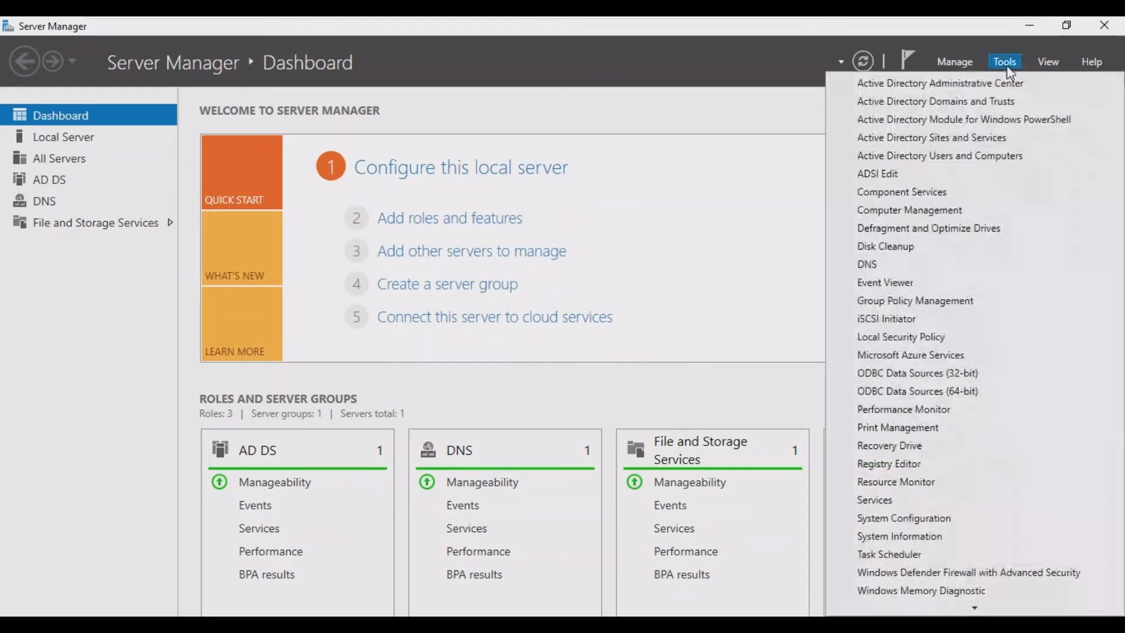
left_click(904, 302)
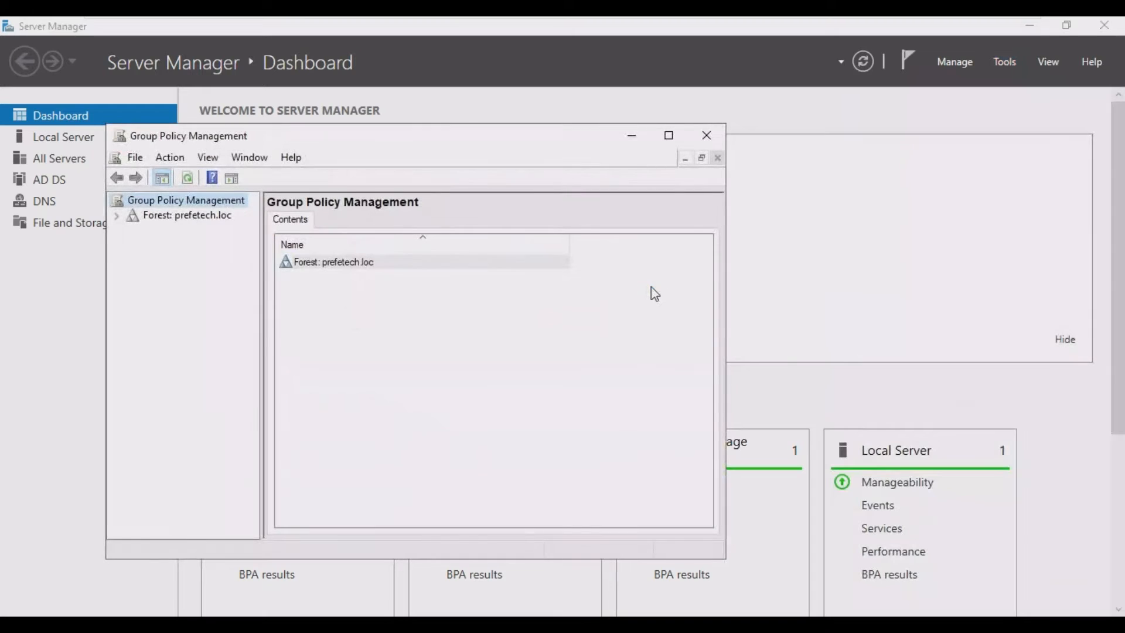
left_click(116, 216)
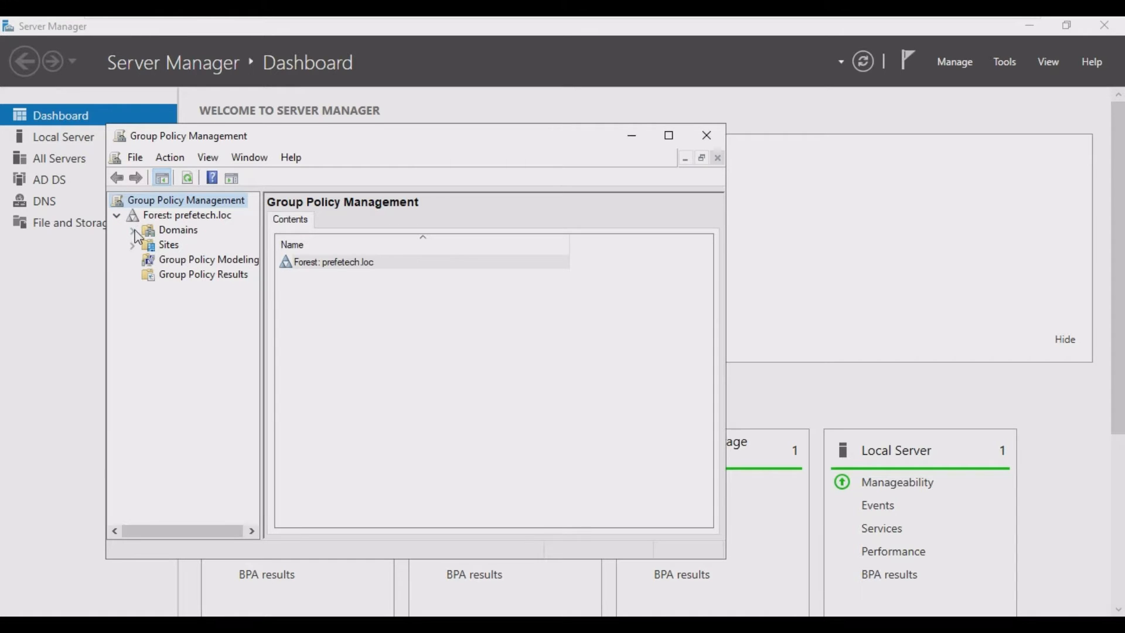
left_click(133, 231)
left_click(157, 243)
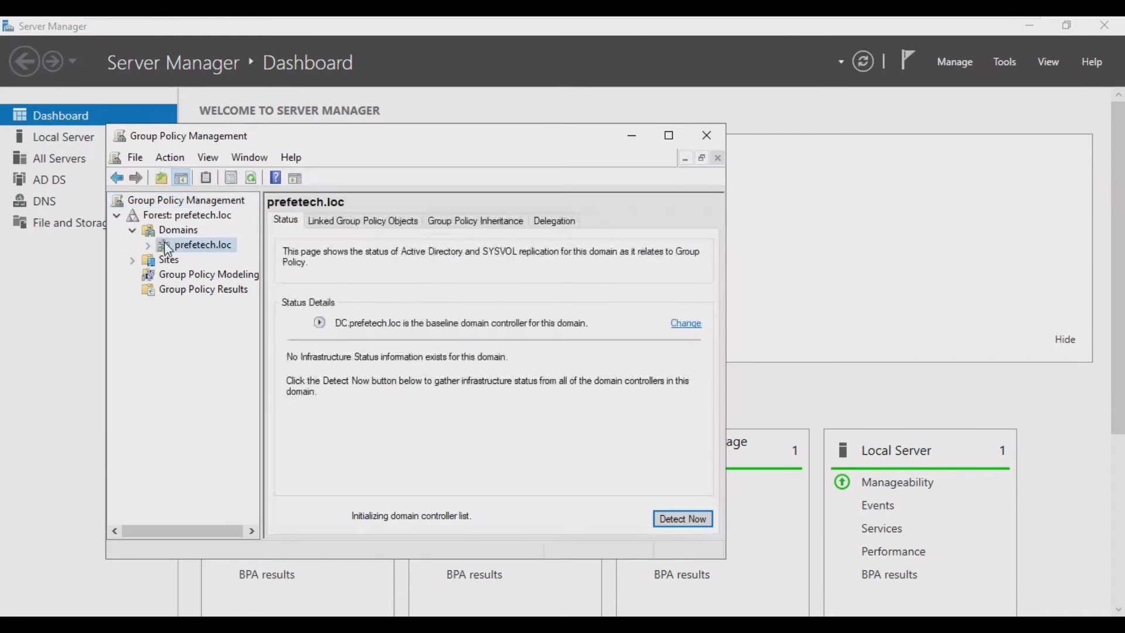
left_click(148, 245)
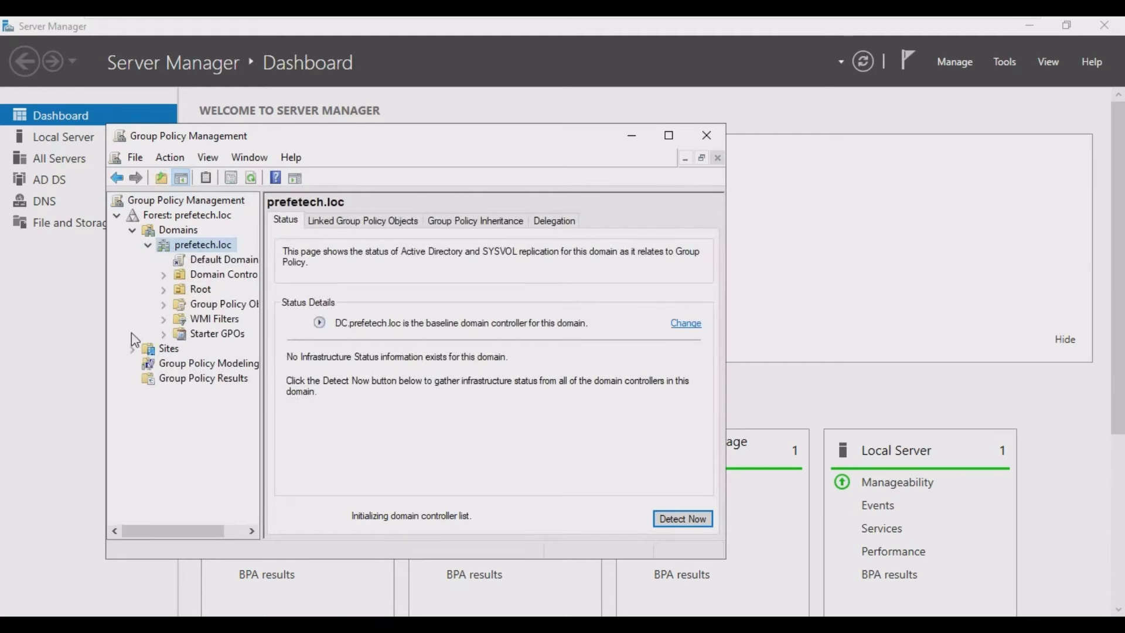
Create a GPO named "Deploy Desktop wallpaper" and link it to the prefetech.loc domain
right_click(181, 247)
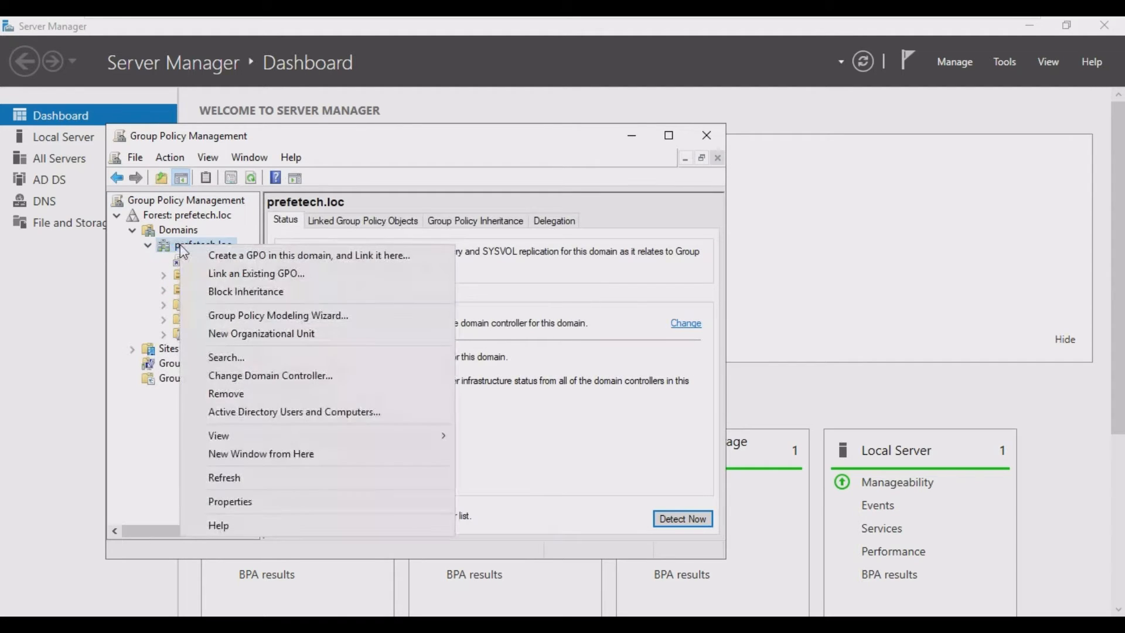
left_click(266, 256)
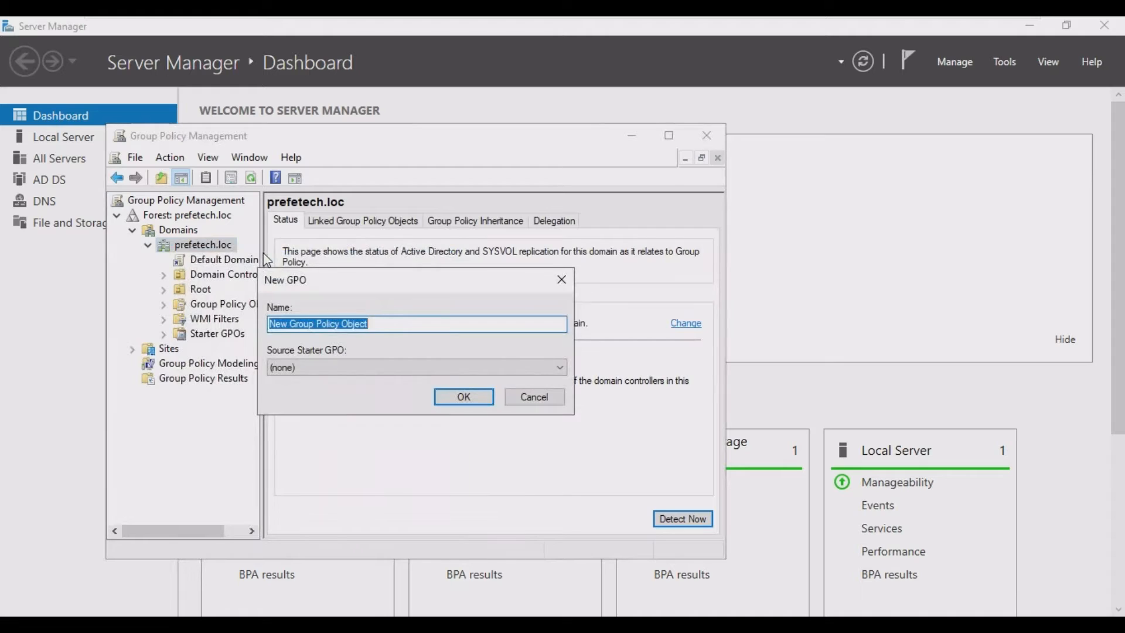
type("Depl")
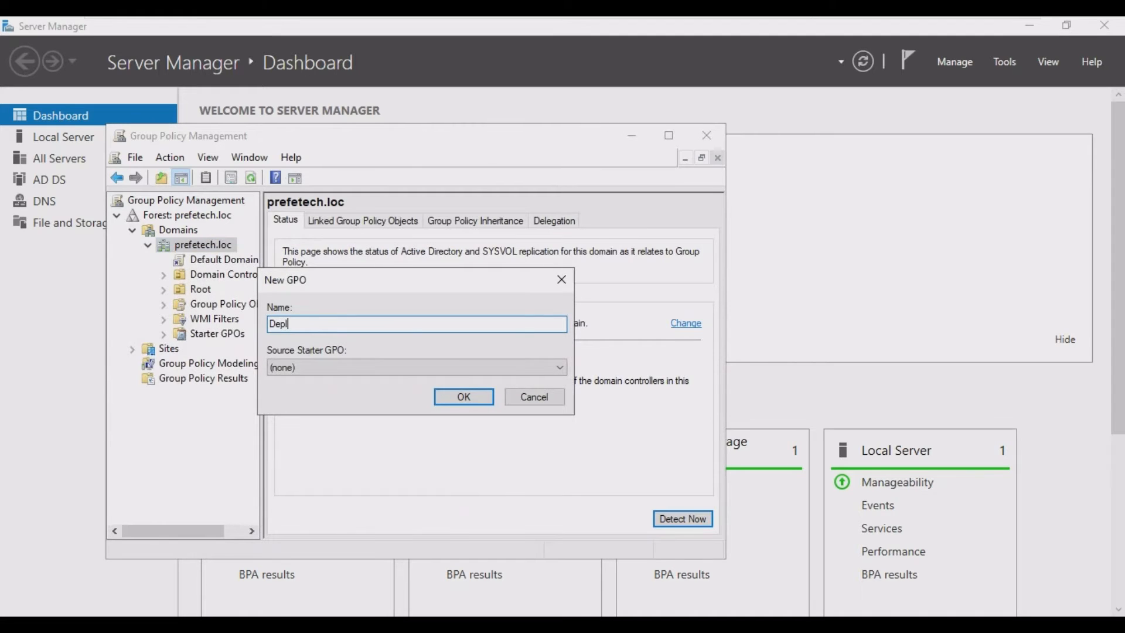
type("oy Des")
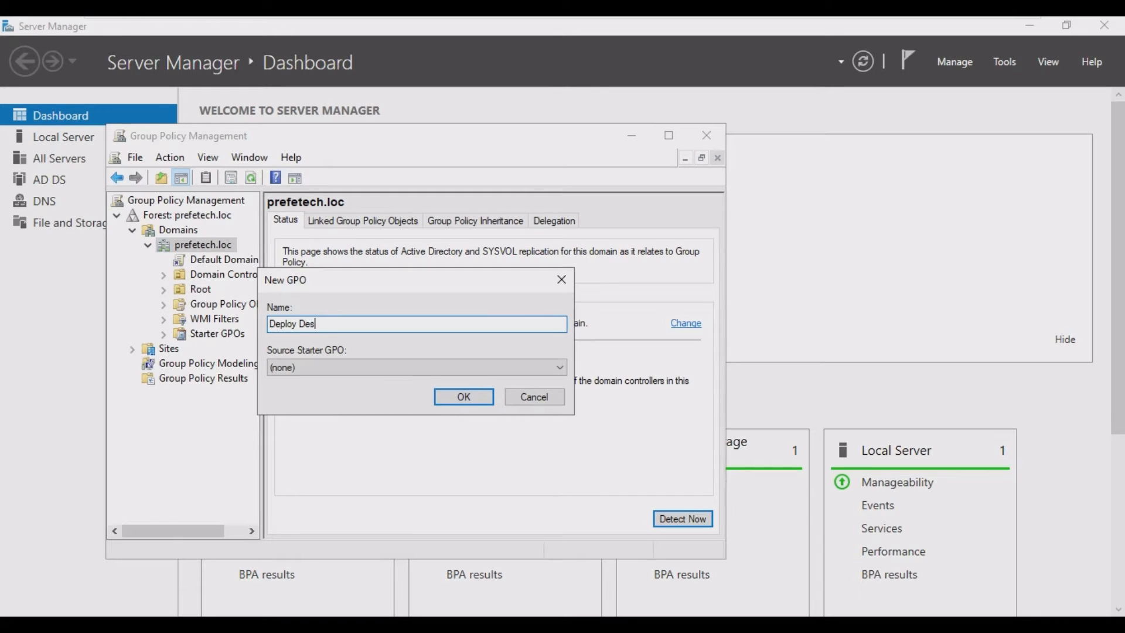
type("ktop")
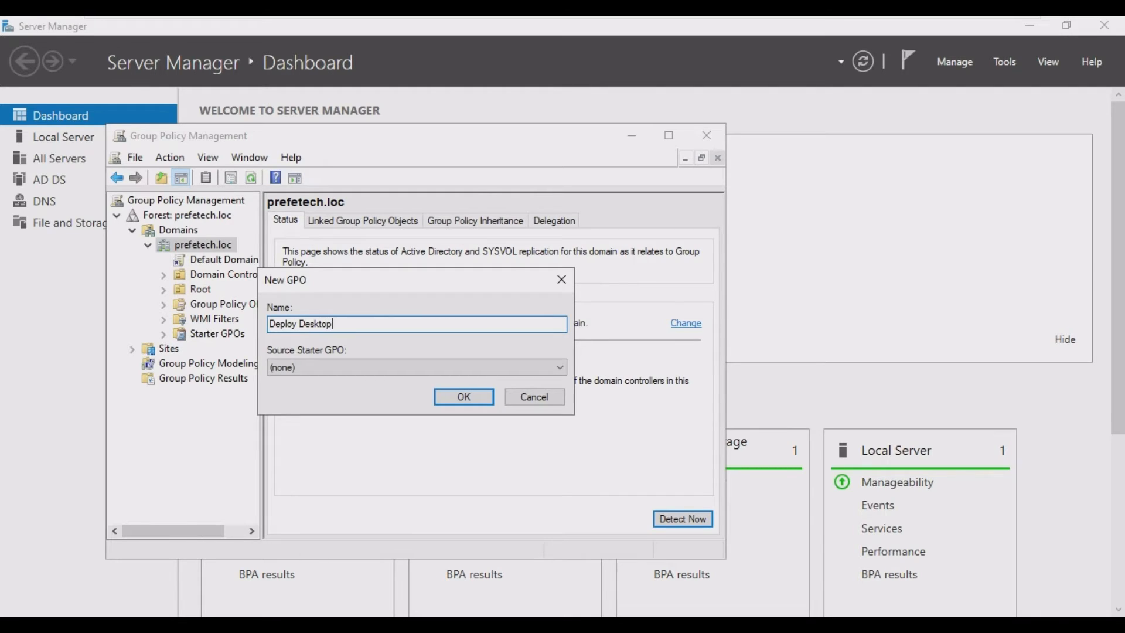
type(" wallpapere")
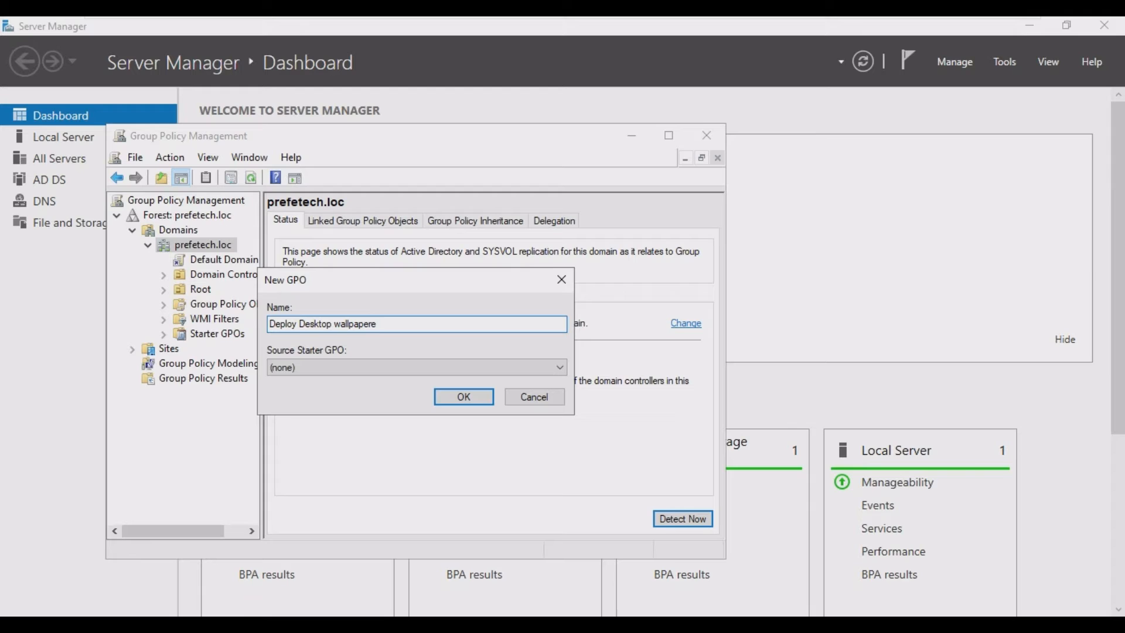
key("BackSpace")
left_click(460, 398)
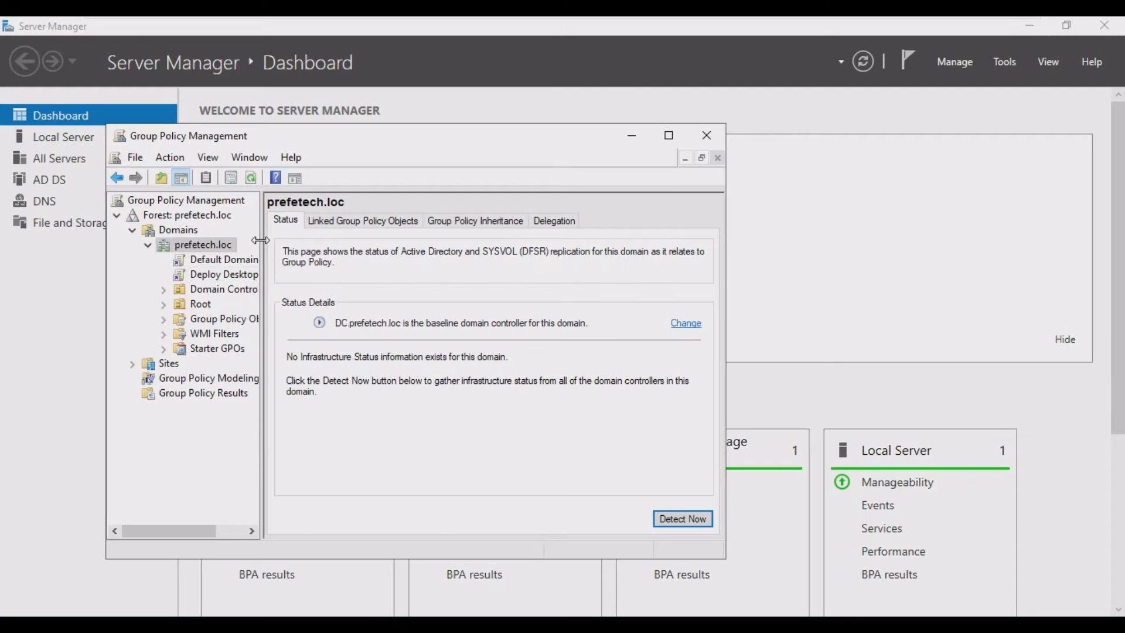
Edit the Deploy Desktop wallpaper GPO and show the Desktop settings under User Configuration, Policies, Administrative Templates, Desktop in Standard view
left_click_drag(263, 264, 349, 264)
right_click(265, 279)
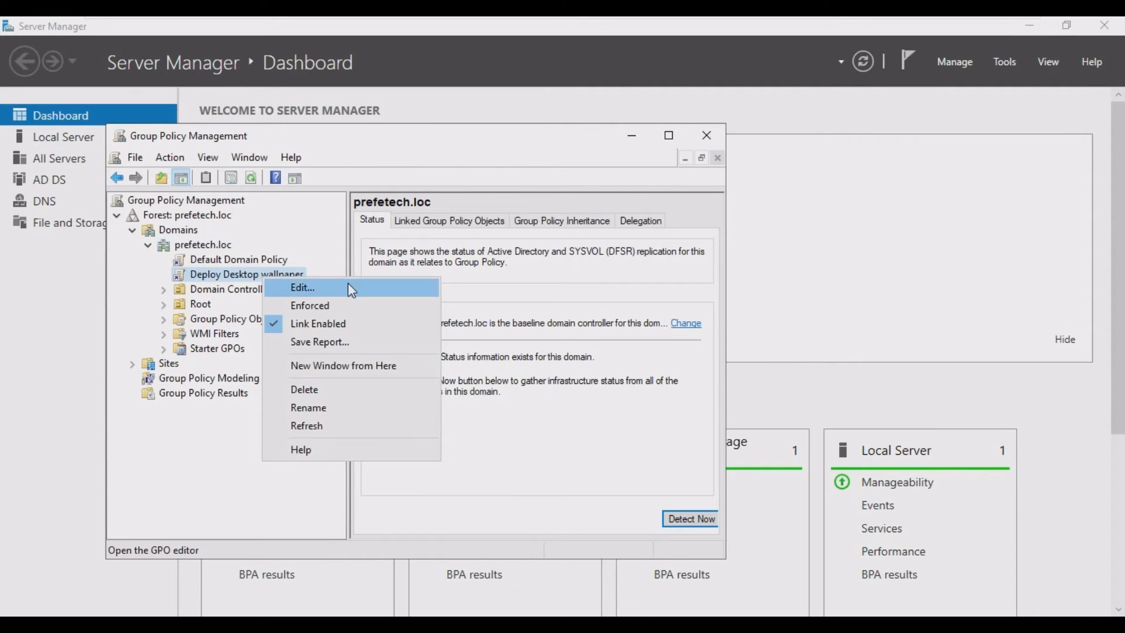
left_click(302, 287)
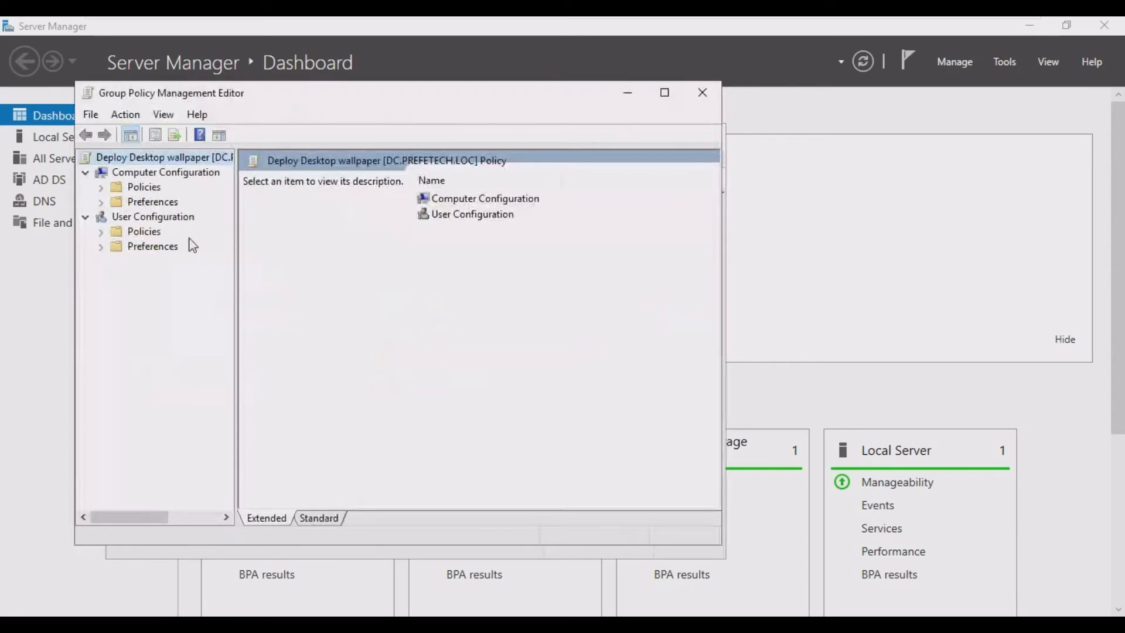
left_click(101, 234)
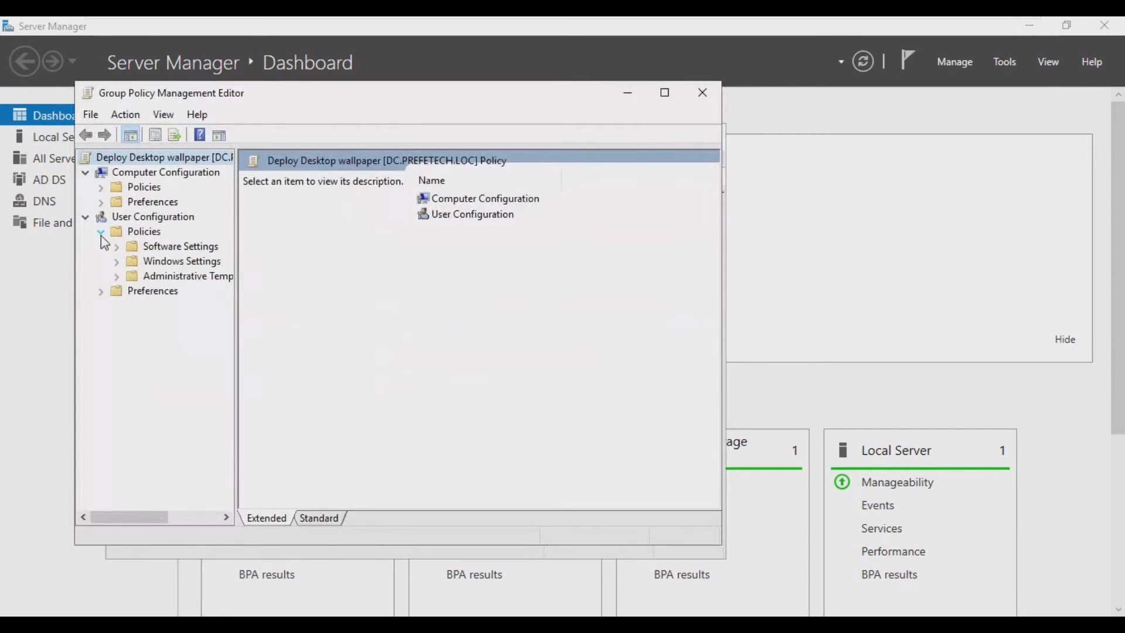
left_click(117, 276)
left_click(132, 305)
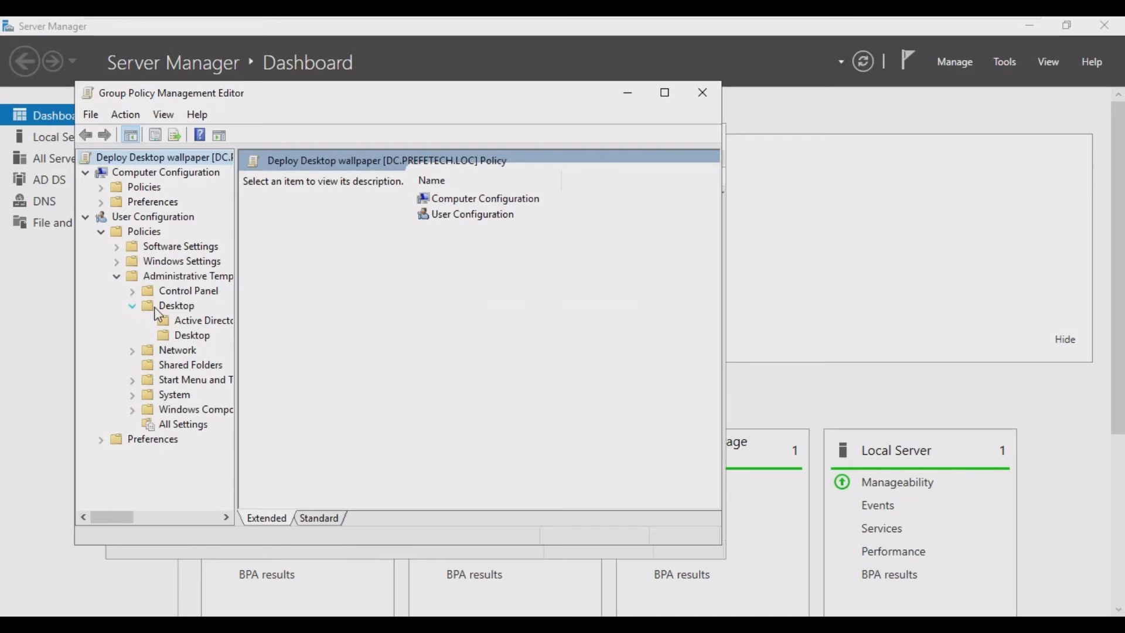
left_click(177, 337)
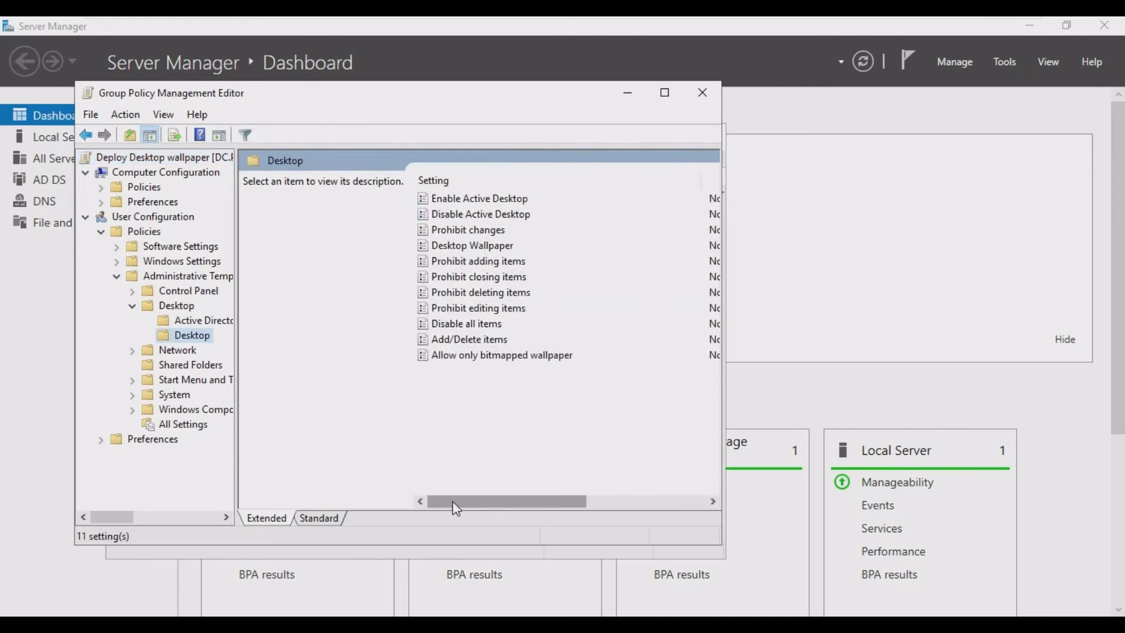
left_click(322, 518)
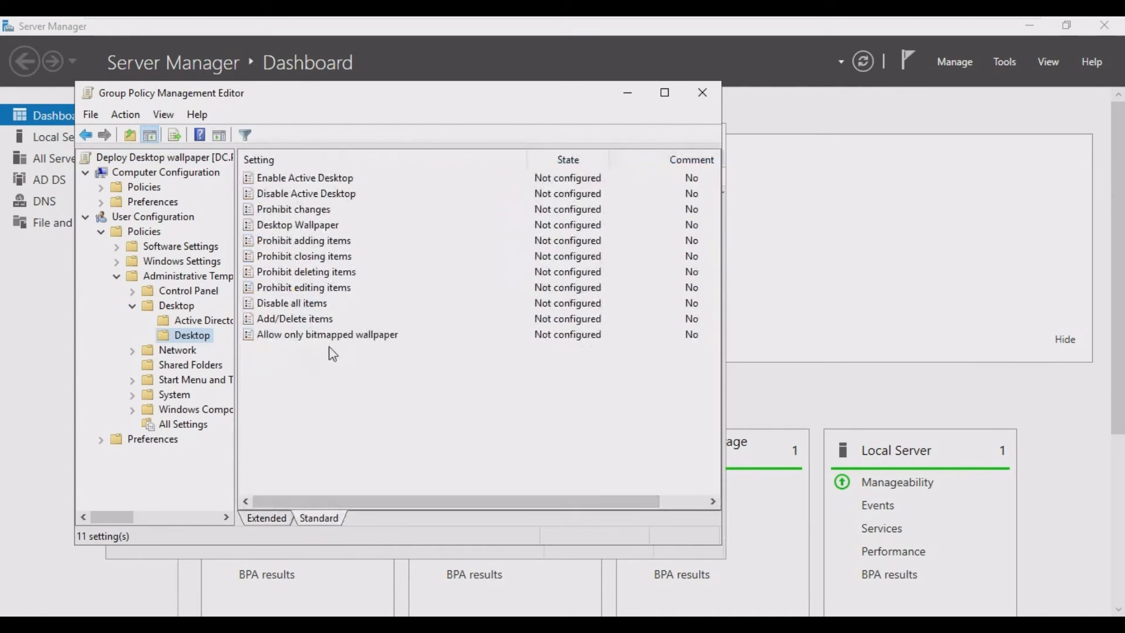
Enable the Desktop Wallpaper policy with wallpaper name \\DC\common Desktop wallpaper$\logo.jpg, and close the policy editor and Group Policy Management
left_click(317, 227)
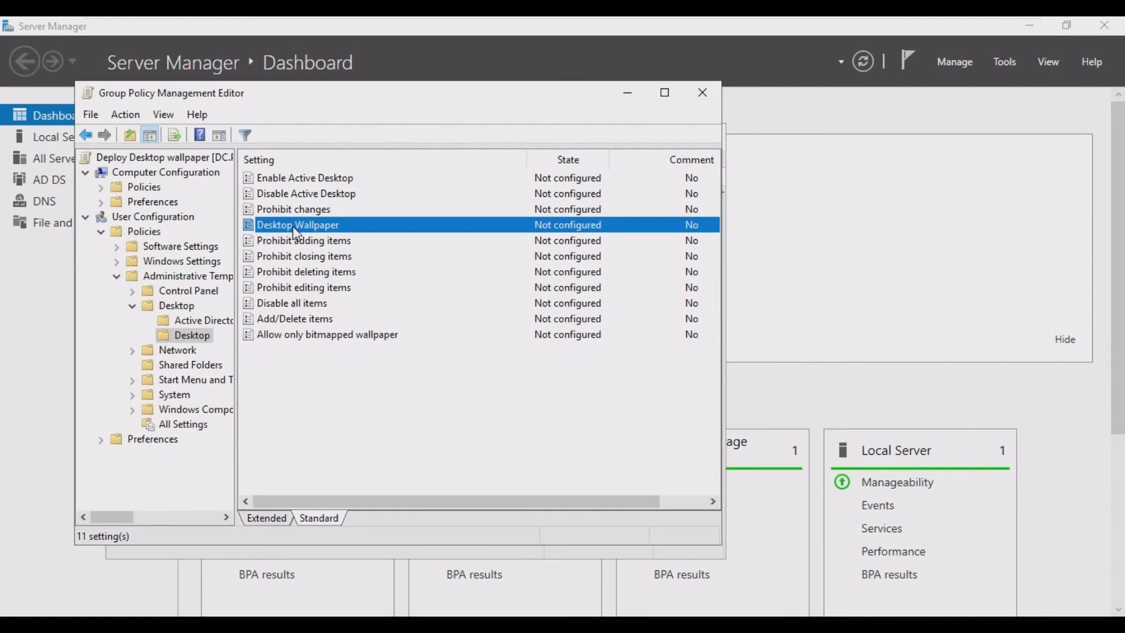
double_click(295, 228)
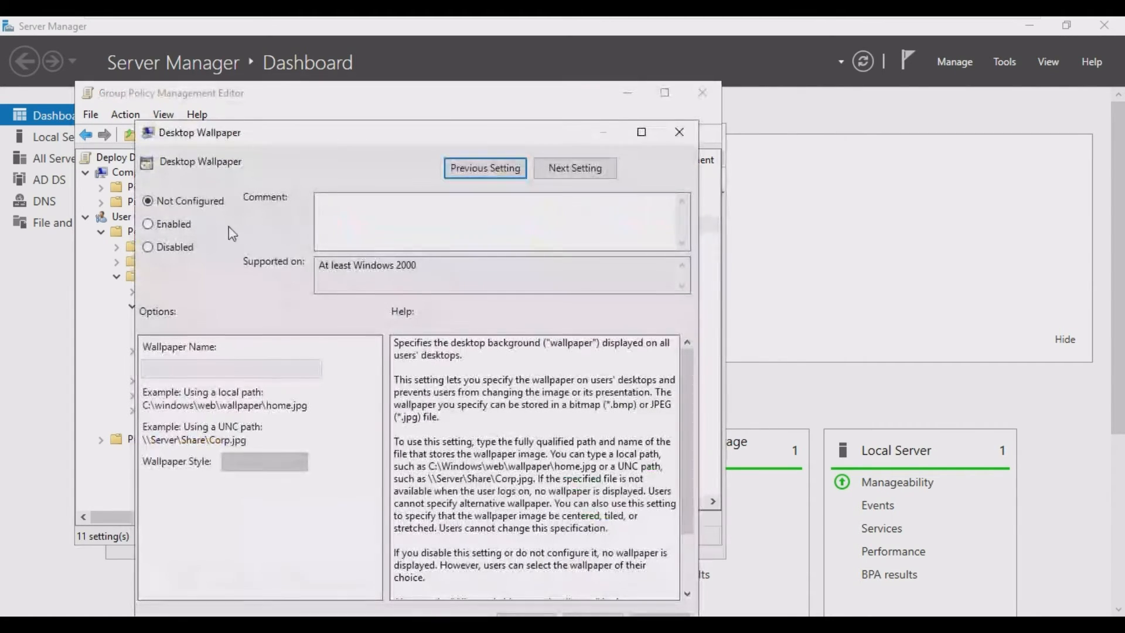
left_click(172, 231)
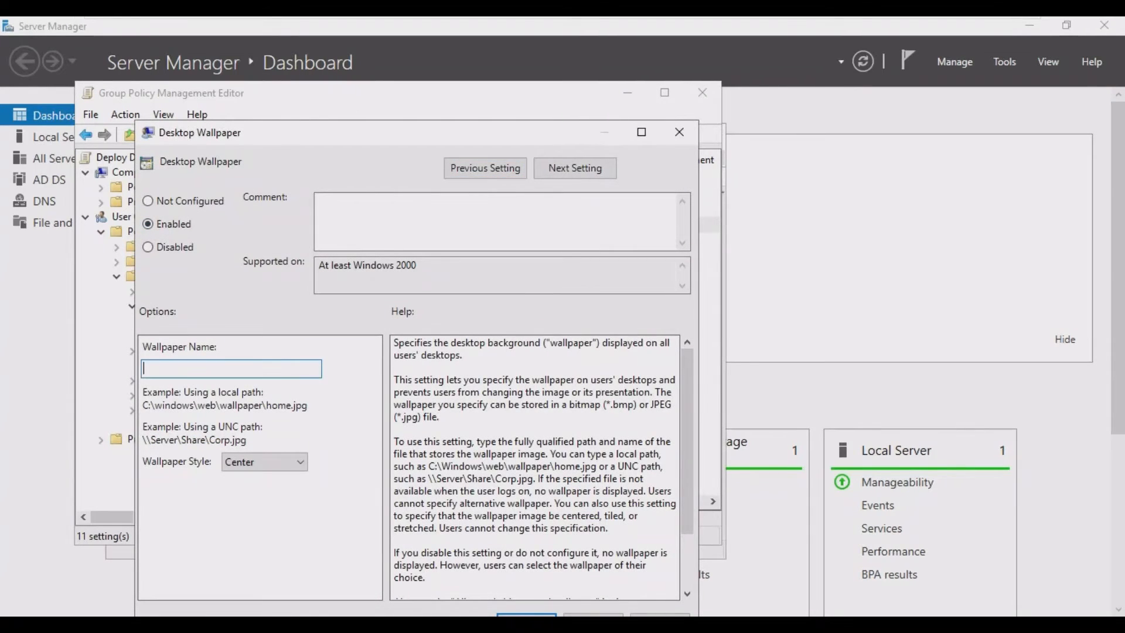
type("\\\\DC\\common Desktop wallpaper$")
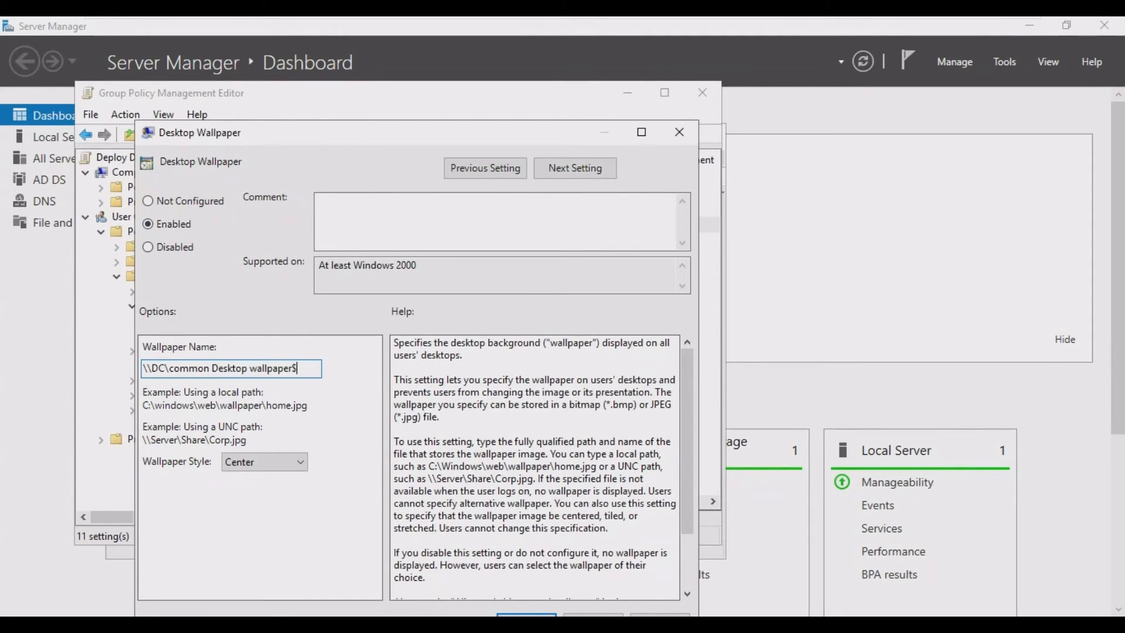
type("\\logo")
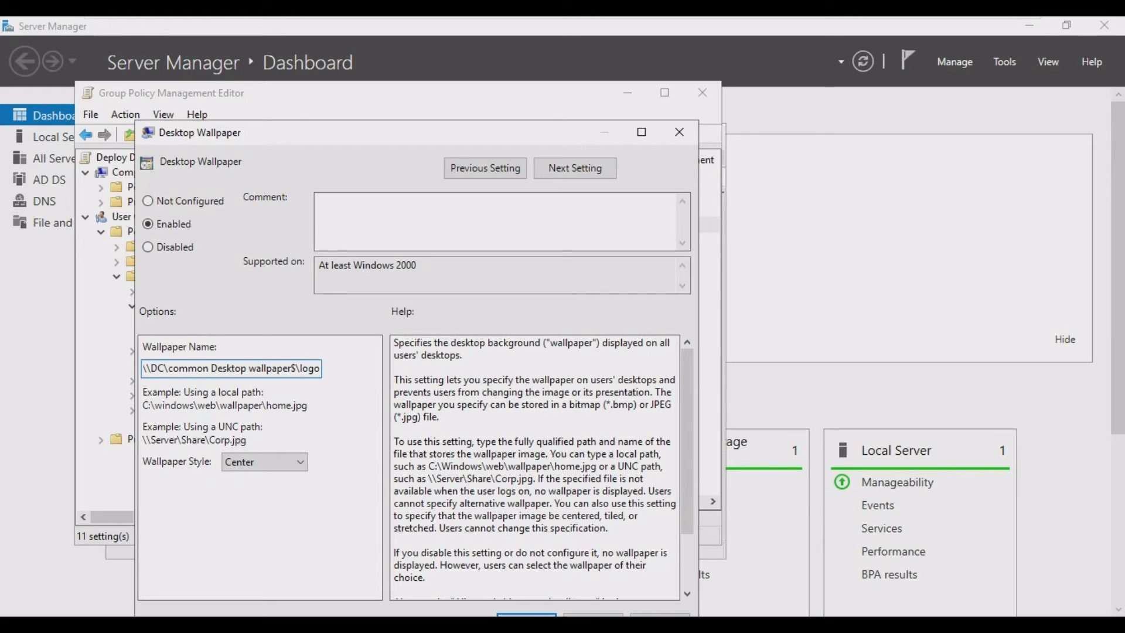
type(".jp")
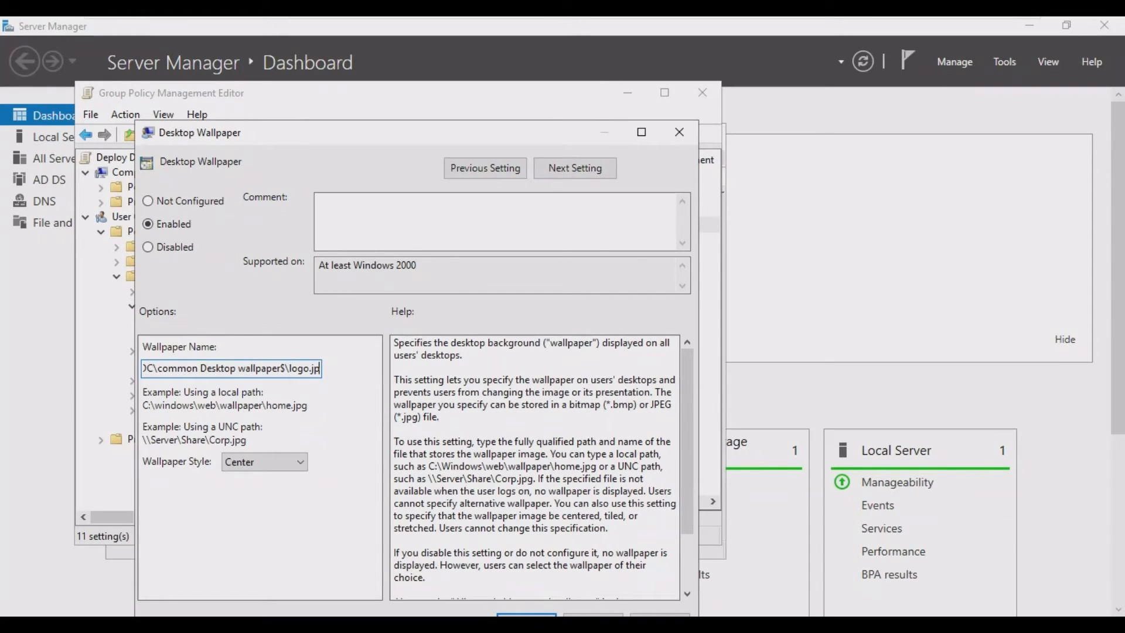
type("g")
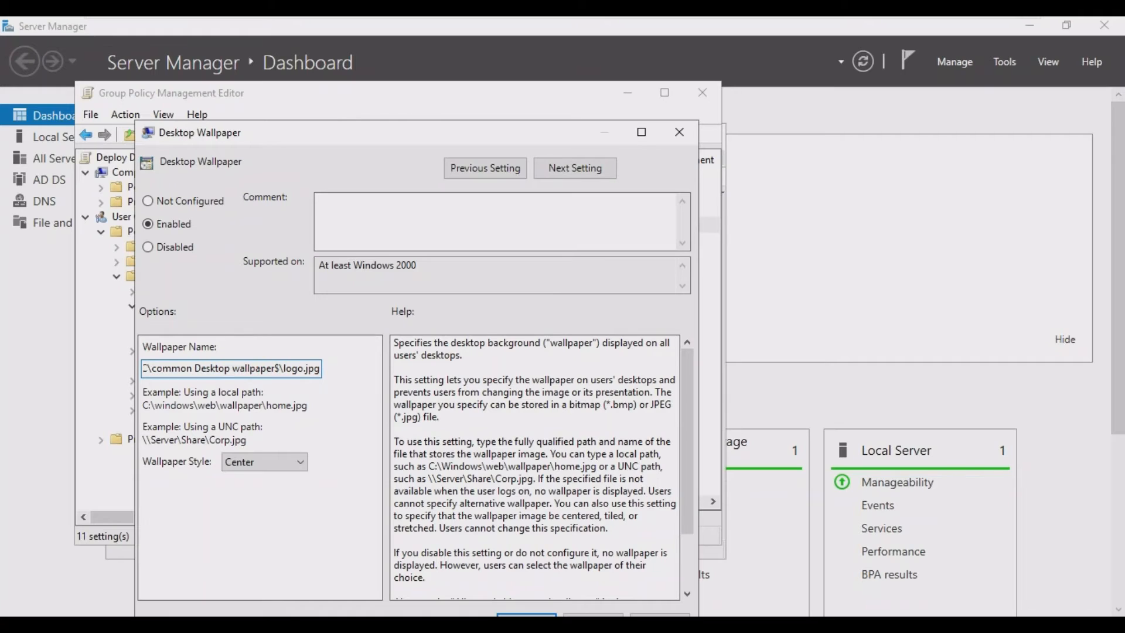
left_click_drag(315, 131, 324, 112)
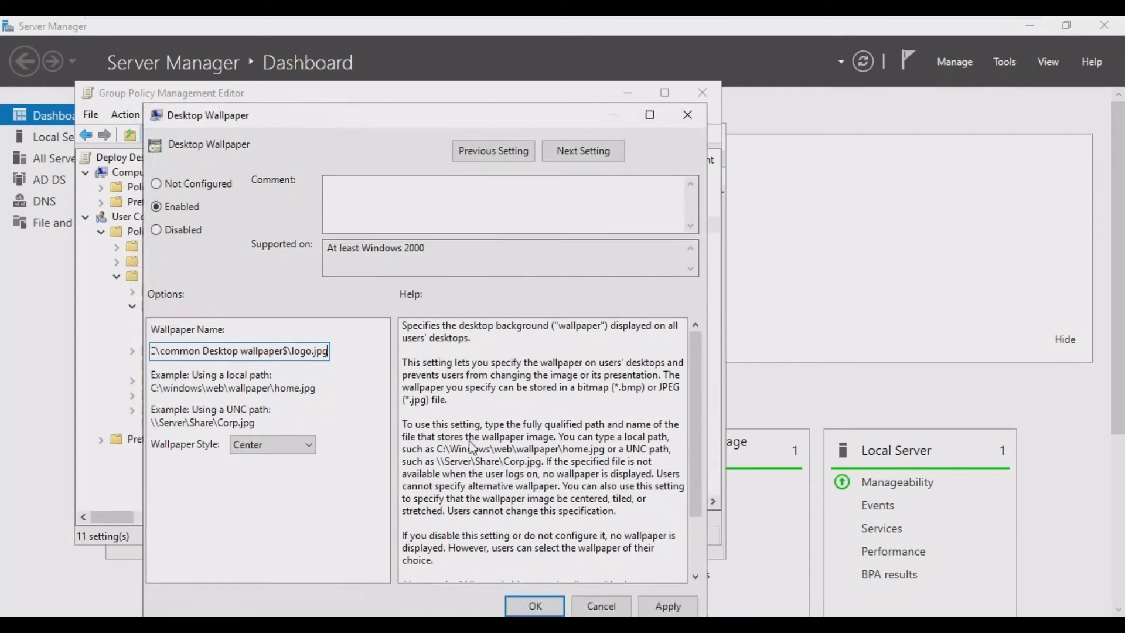
left_click(544, 611)
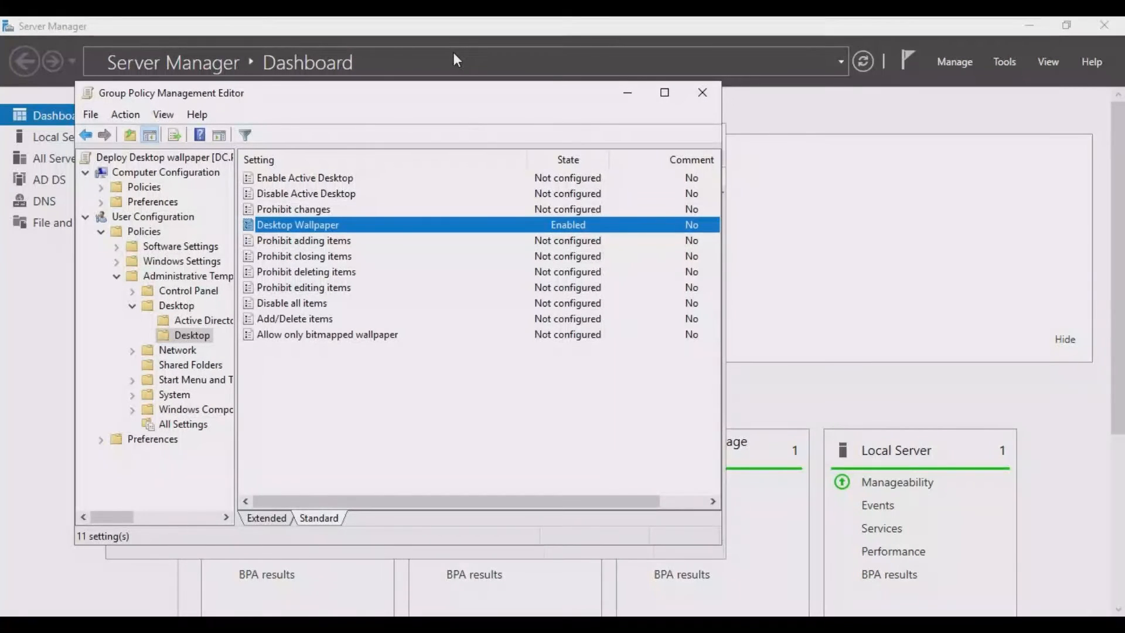
left_click(704, 92)
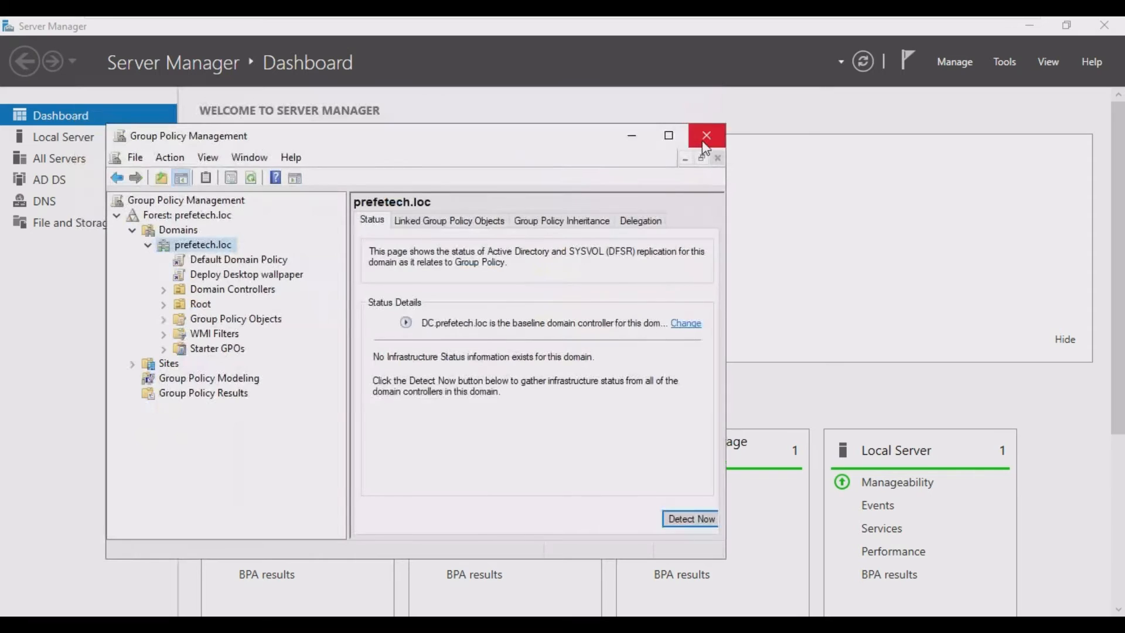
left_click(706, 141)
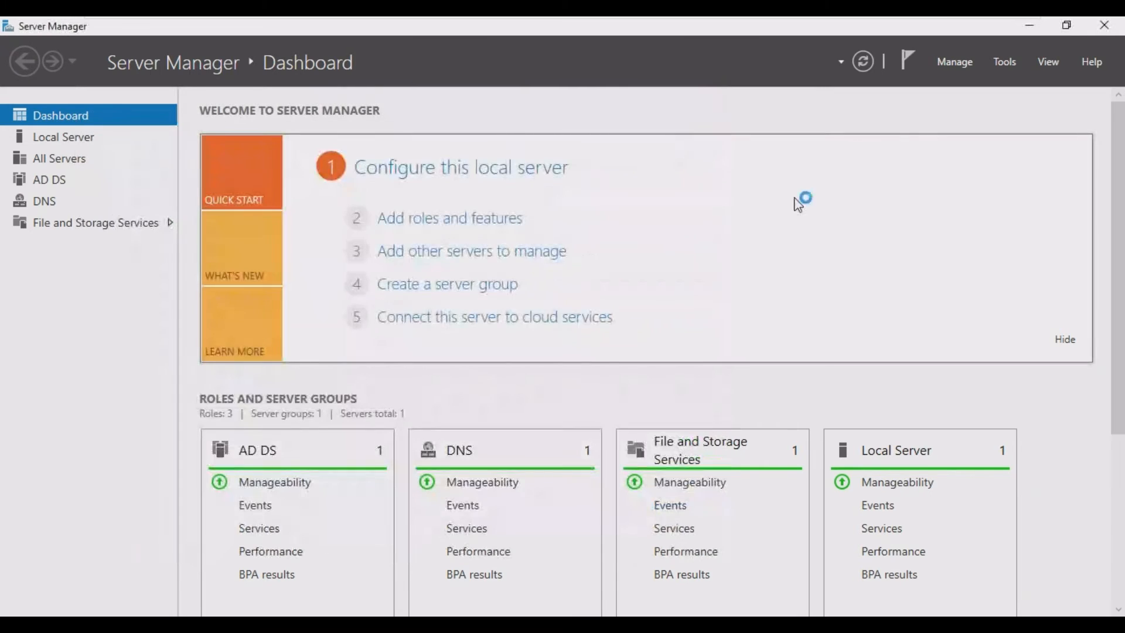
Force a Group Policy update by running gpupdate /force in Command Prompt, and minimize its window
key("super+r")
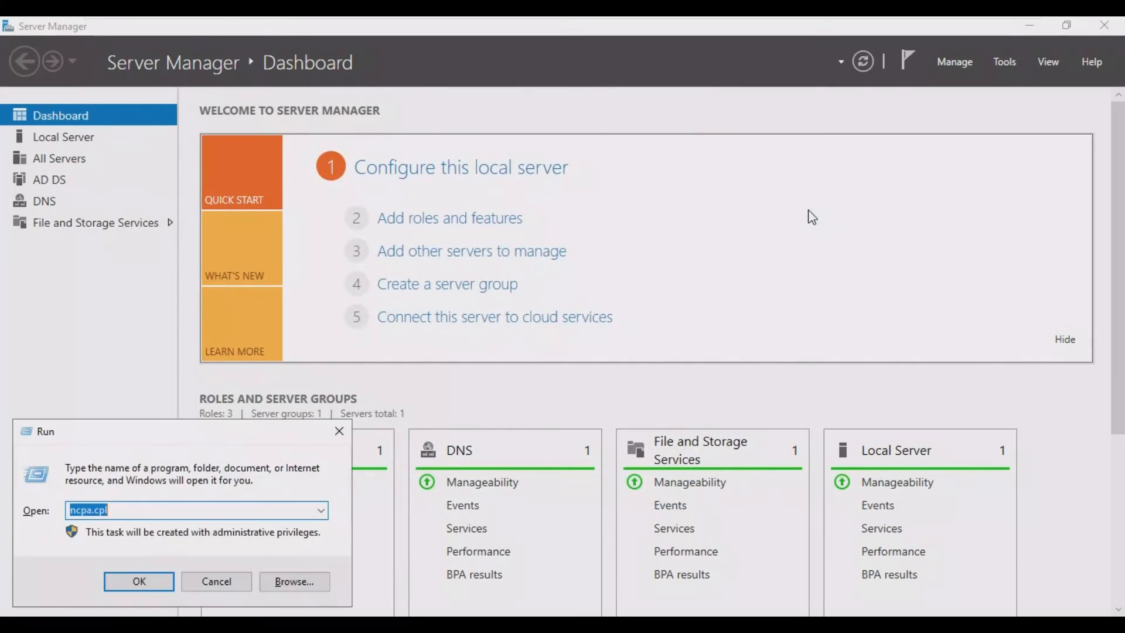
type("cmd")
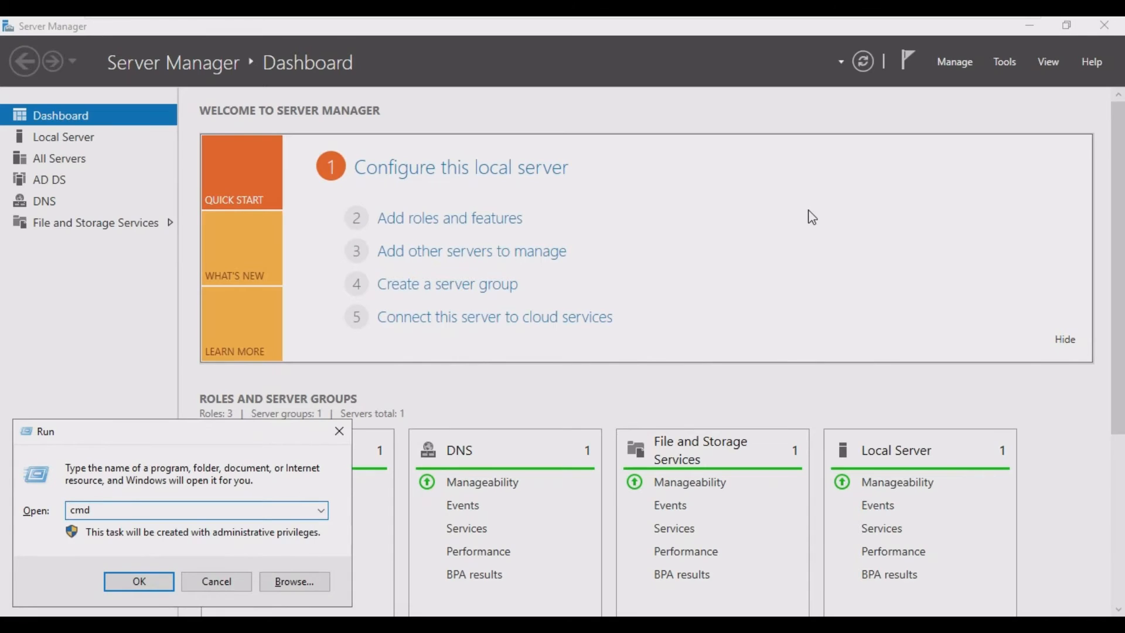
key("Return")
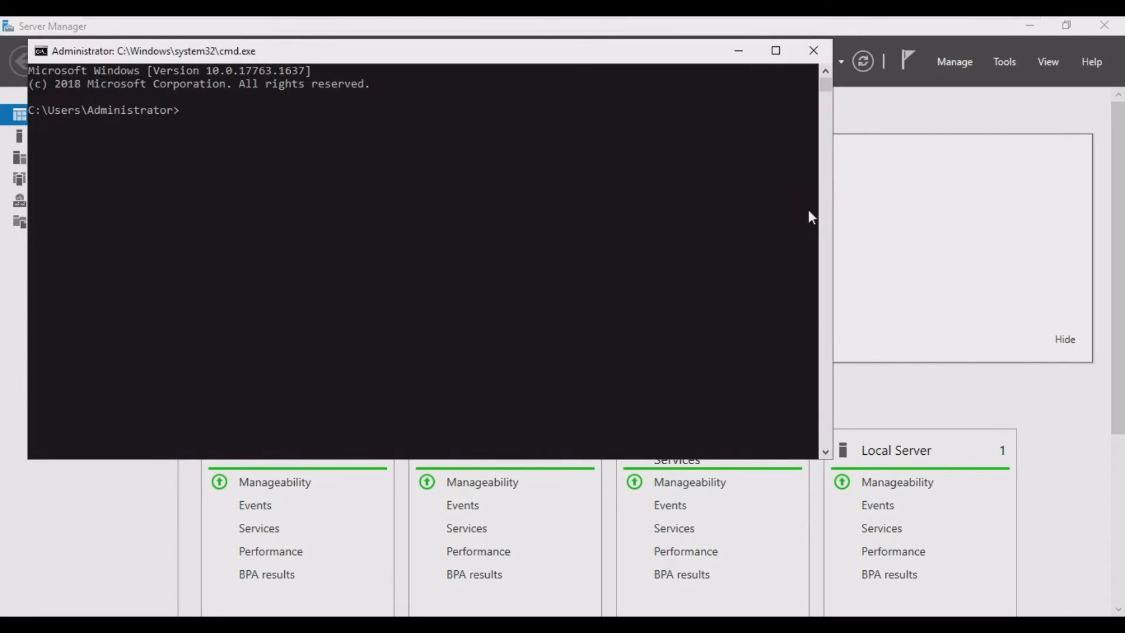
type("gpu")
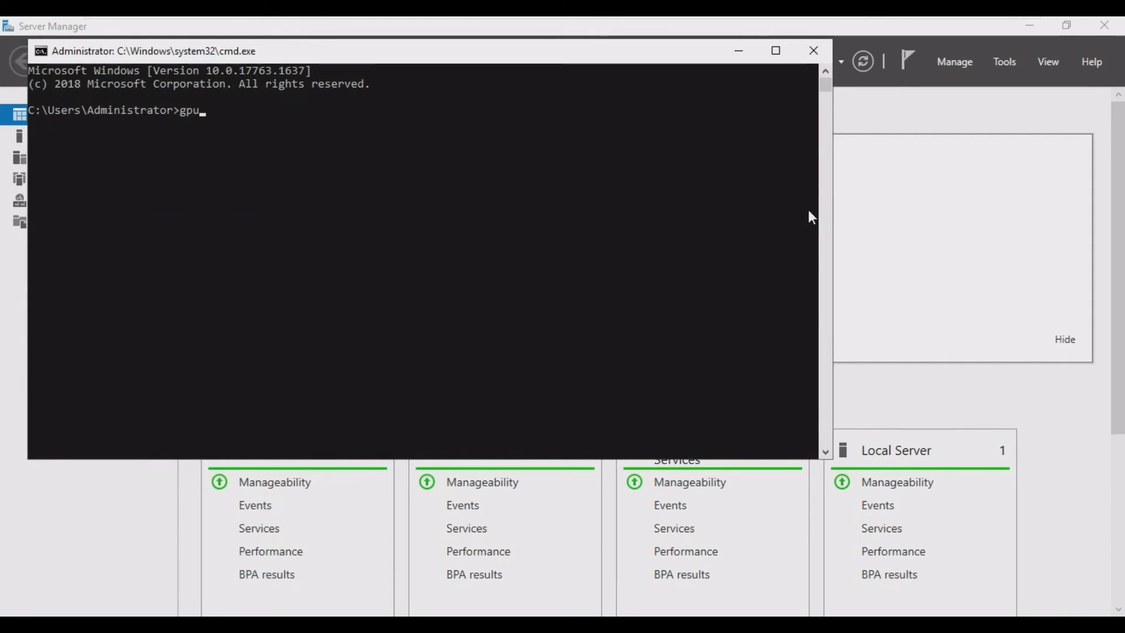
type("pdat")
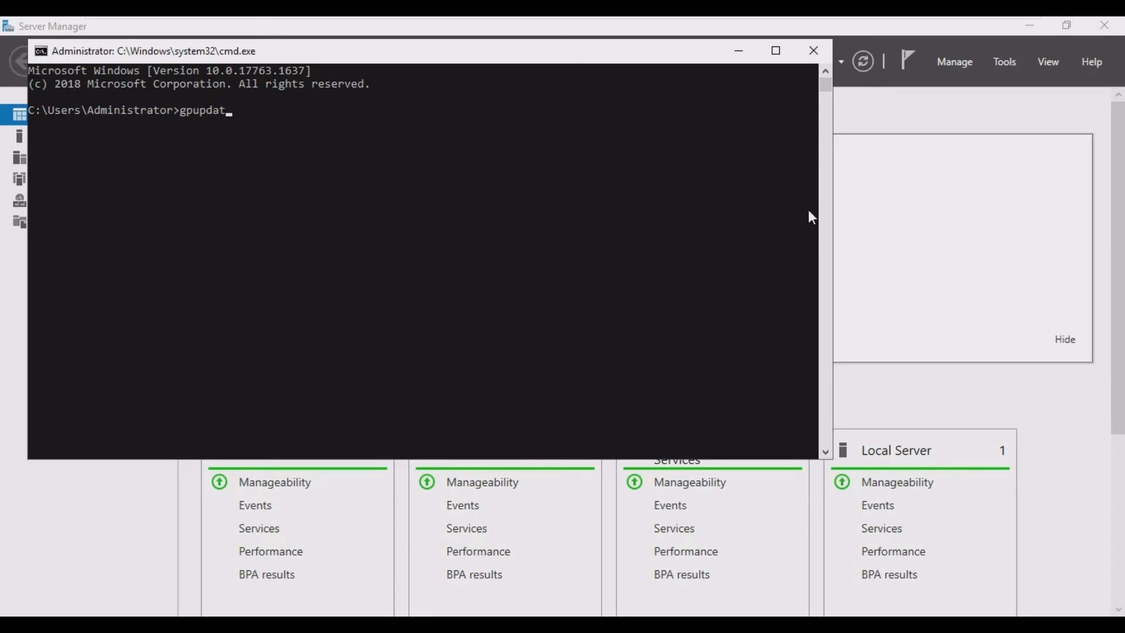
type("e /force")
key("Return")
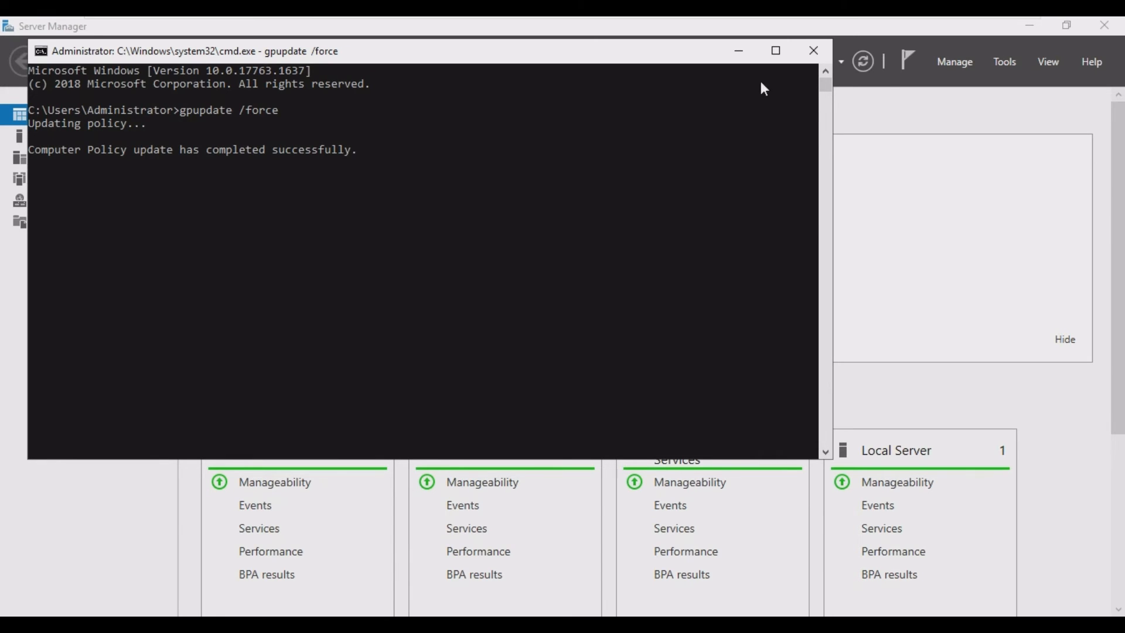
left_click(740, 52)
Switch to the Windows 10 x64 virtual machine and restart its operating system
mouse_move(681, 19)
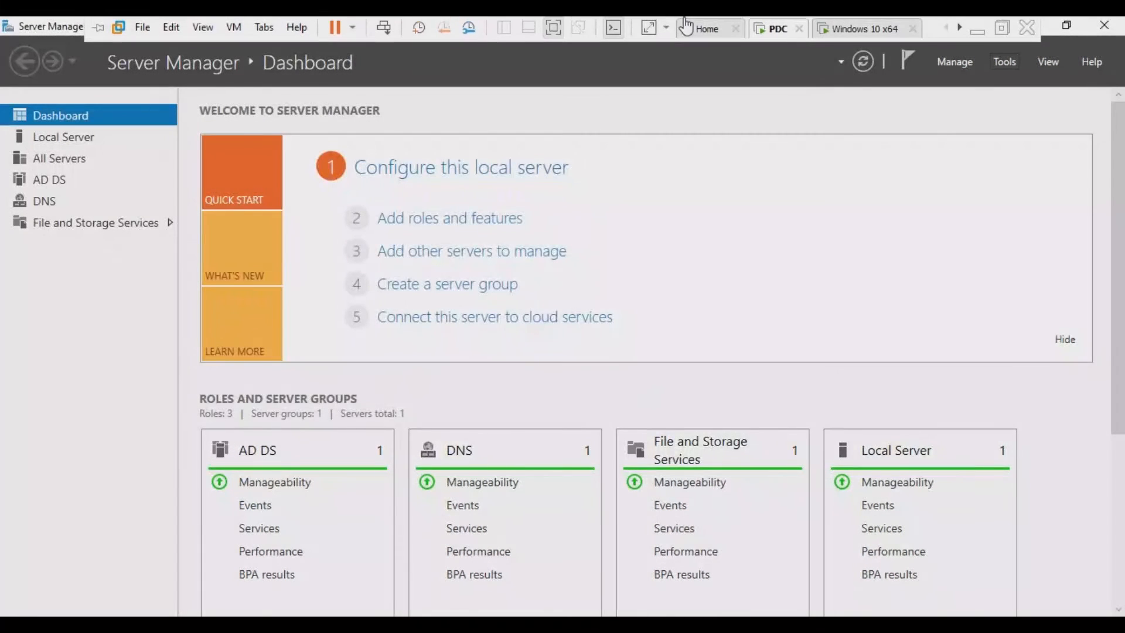
left_click(868, 36)
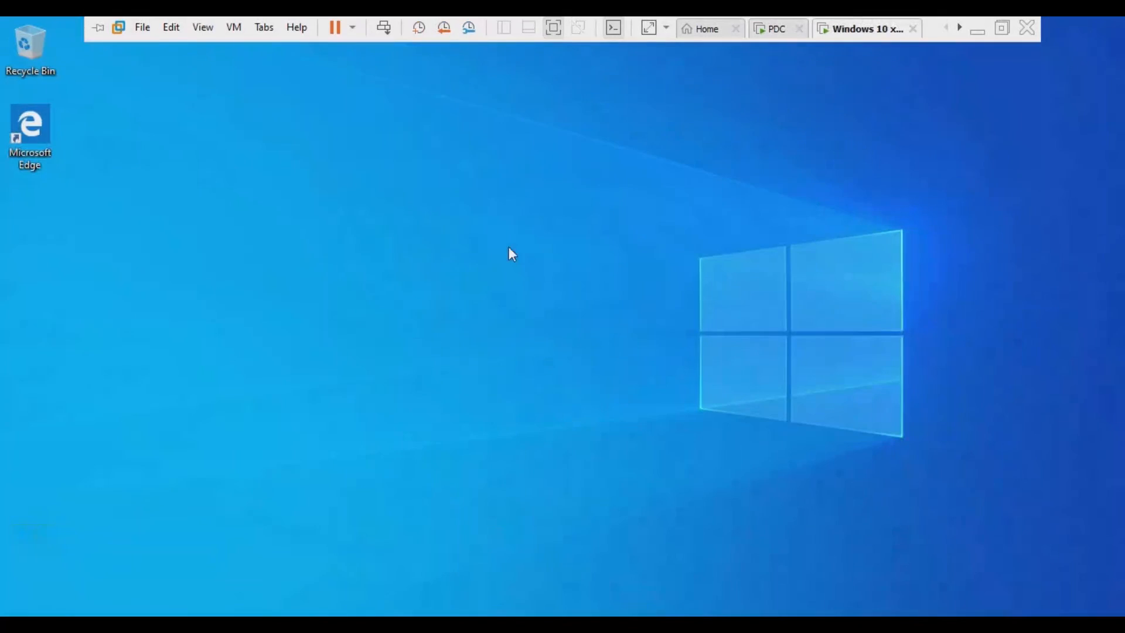
key("super")
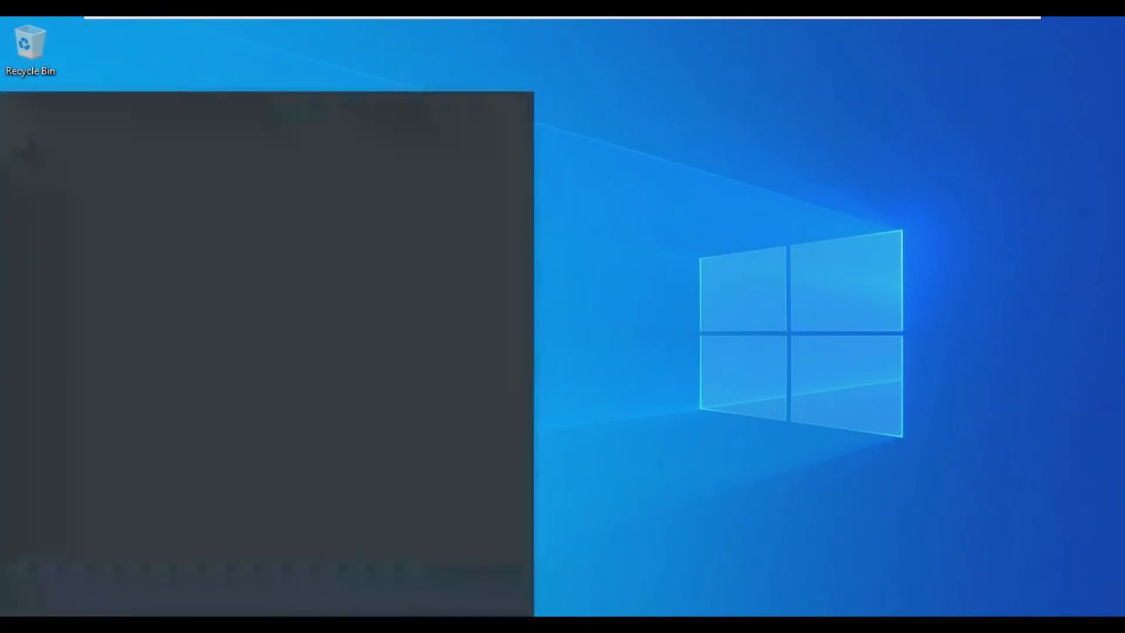
left_click(23, 596)
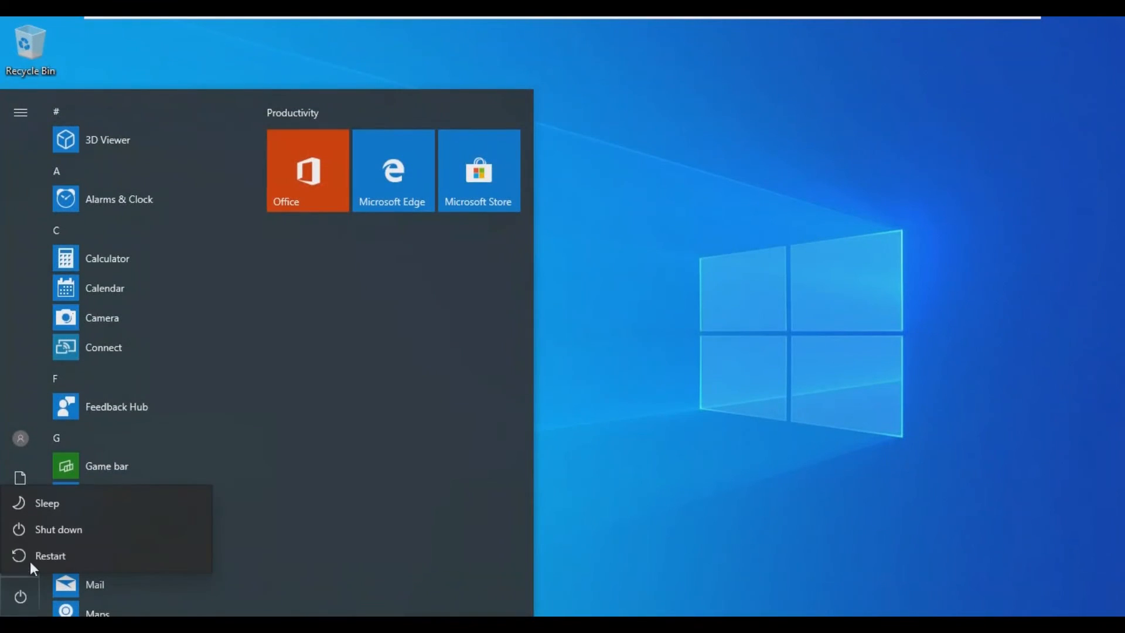
left_click(31, 558)
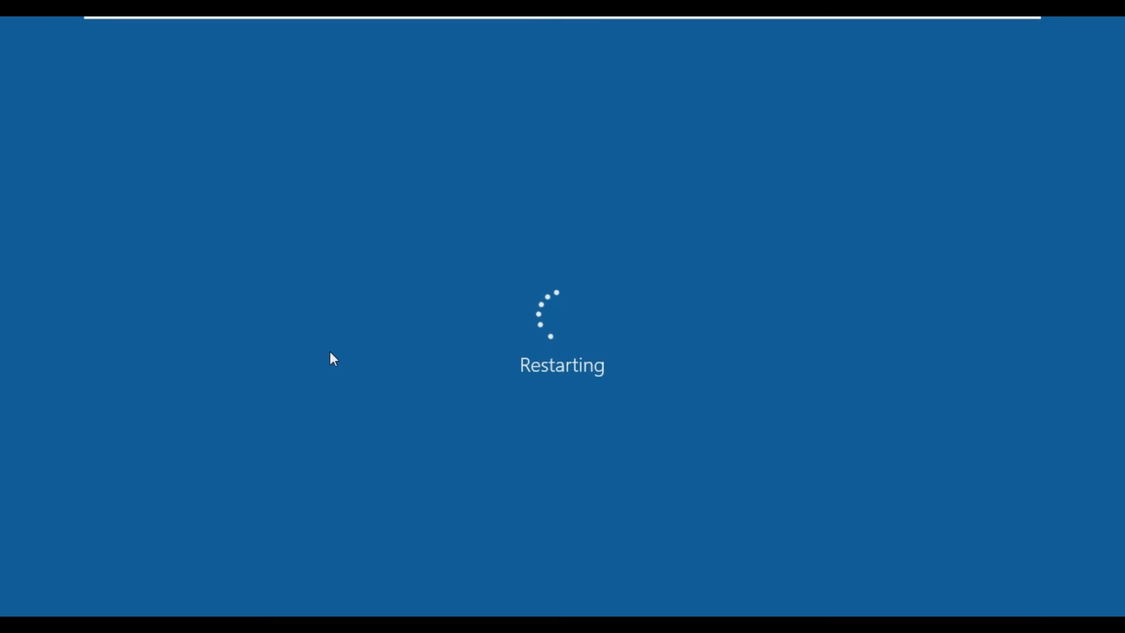